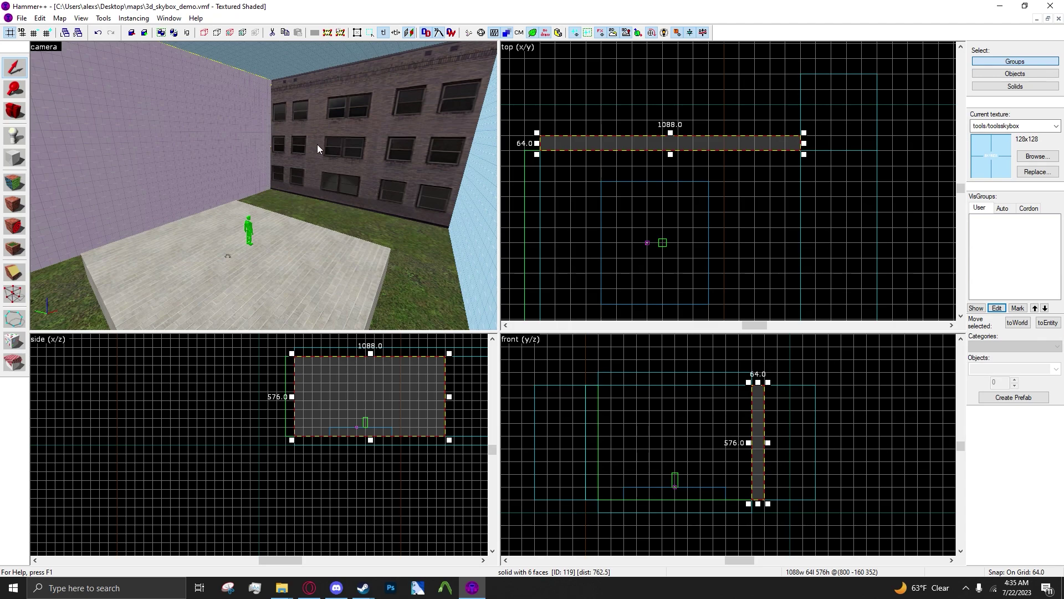
Examine the skybox-textured walls and ceiling enclosing the grass, concrete platform and brick building
key("z")
key("w")
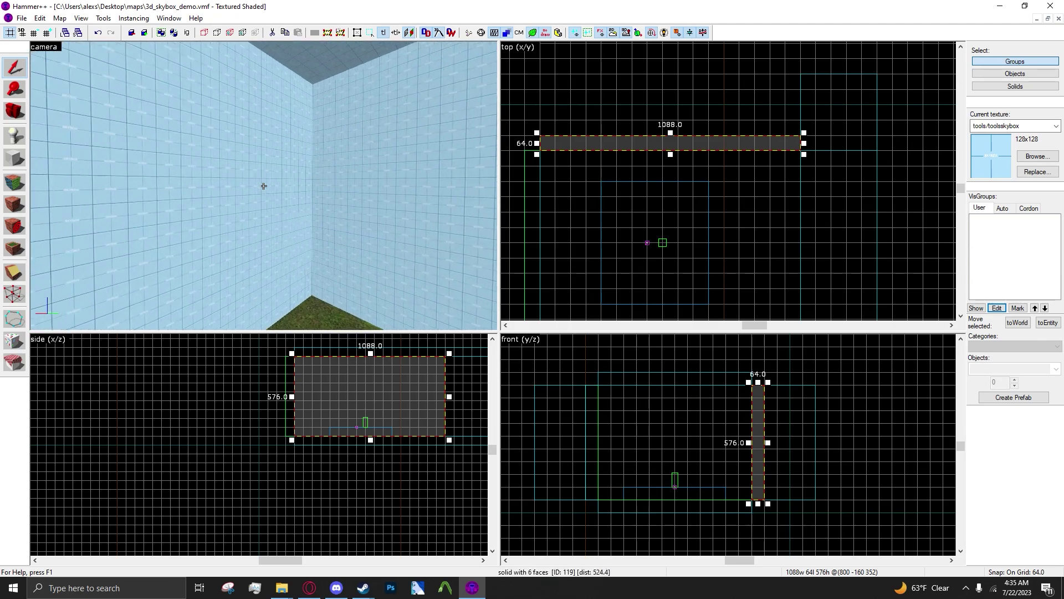
key("z")
key("z")
key("s")
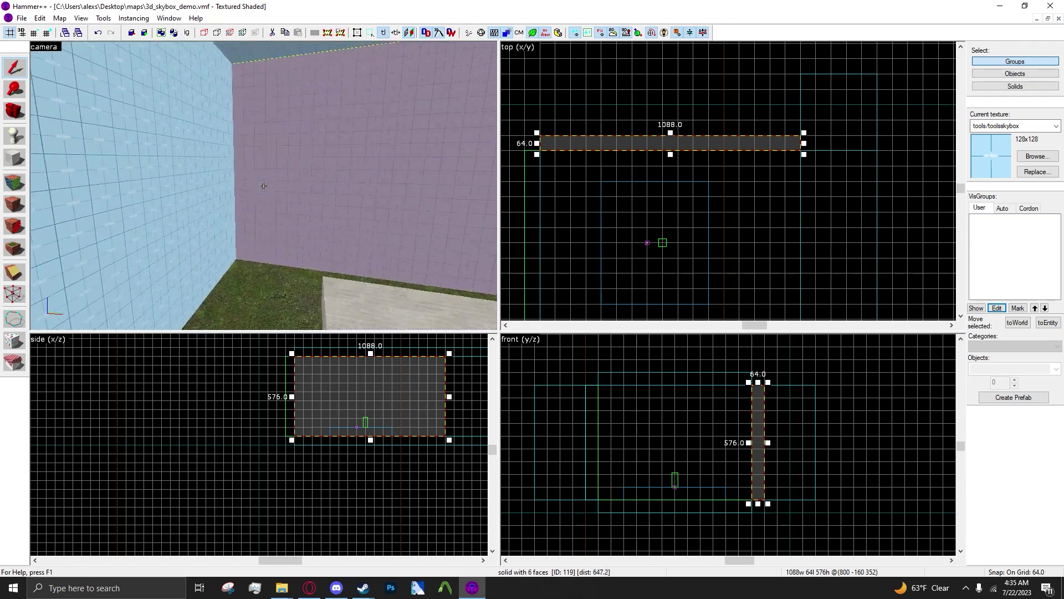
key("w")
key("z")
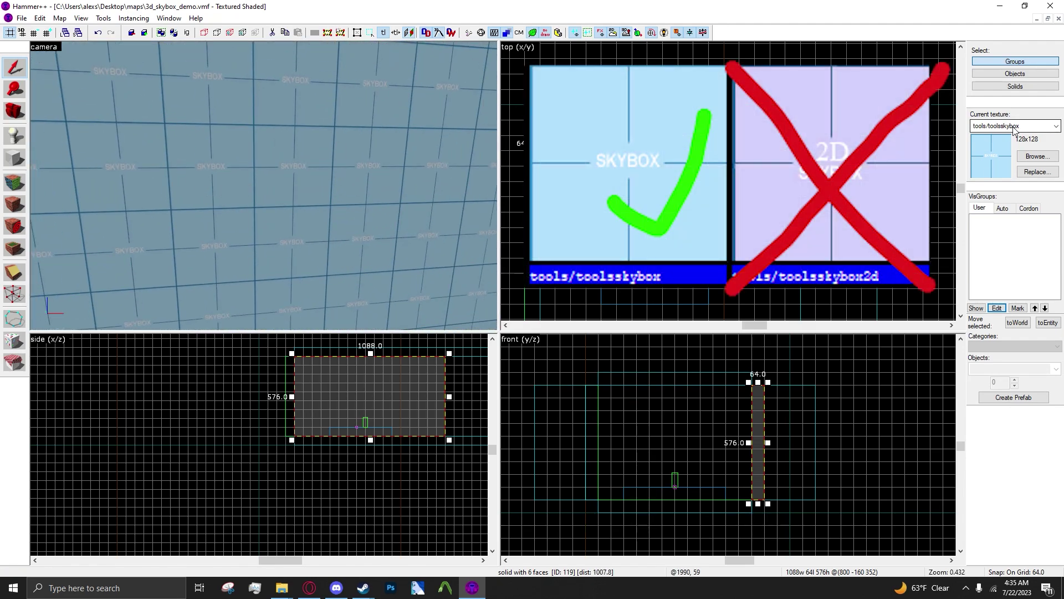
key("z")
key("w")
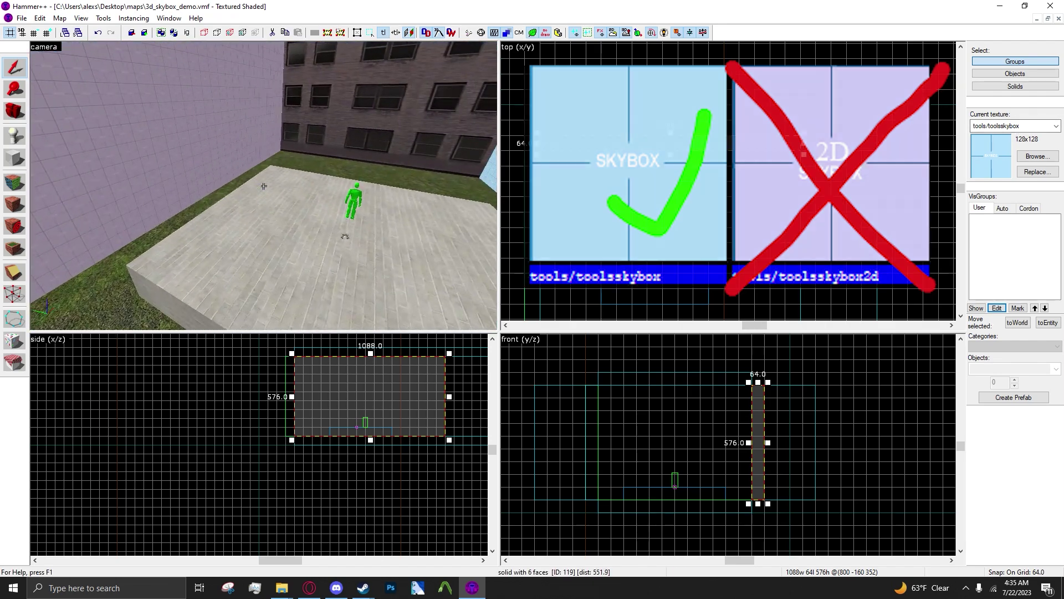
key("z")
key("z")
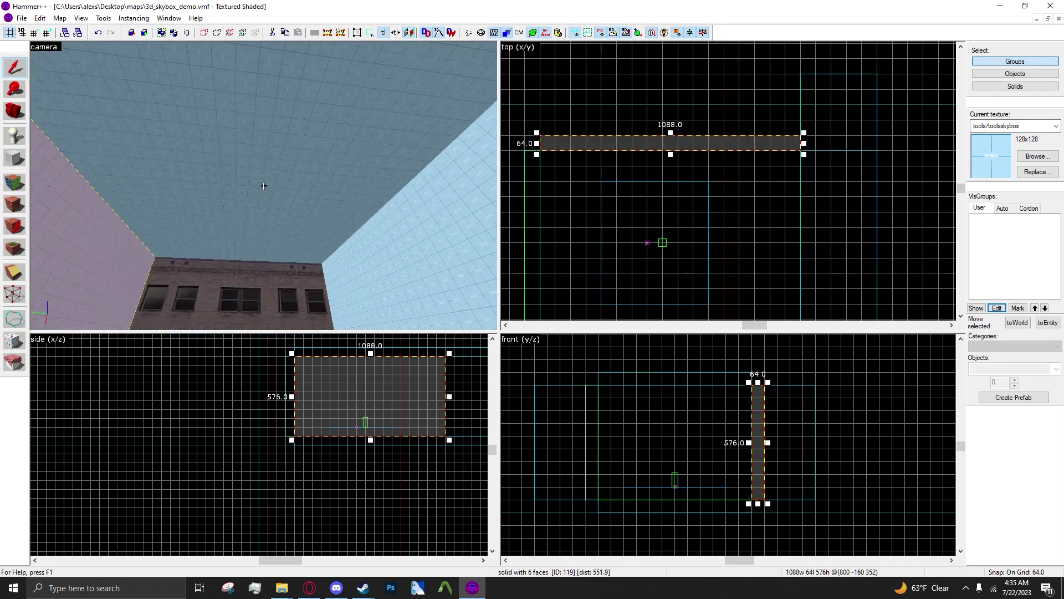
Select the skybox brushes around the map and hide the Sky world geometry
left_click(264, 187, "ctrl")
left_click(263, 187, "ctrl")
left_click(264, 186, "ctrl")
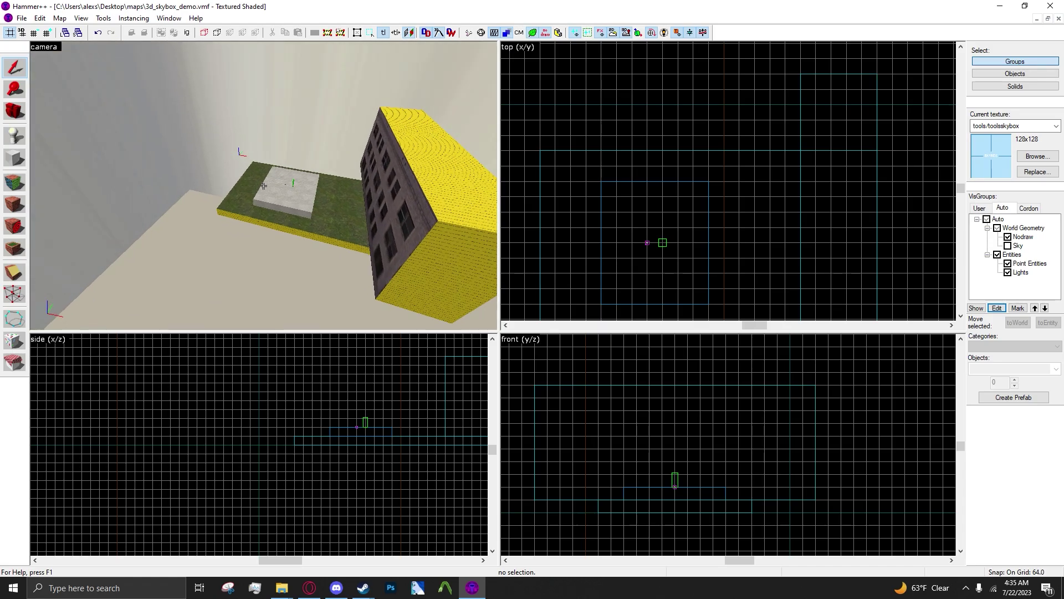
key("w")
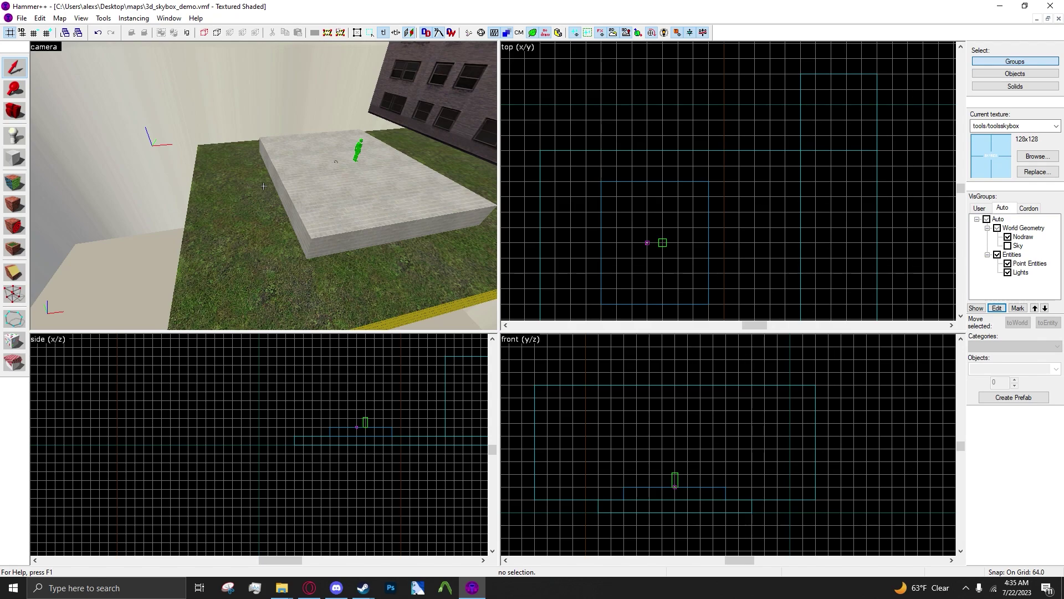
key("s")
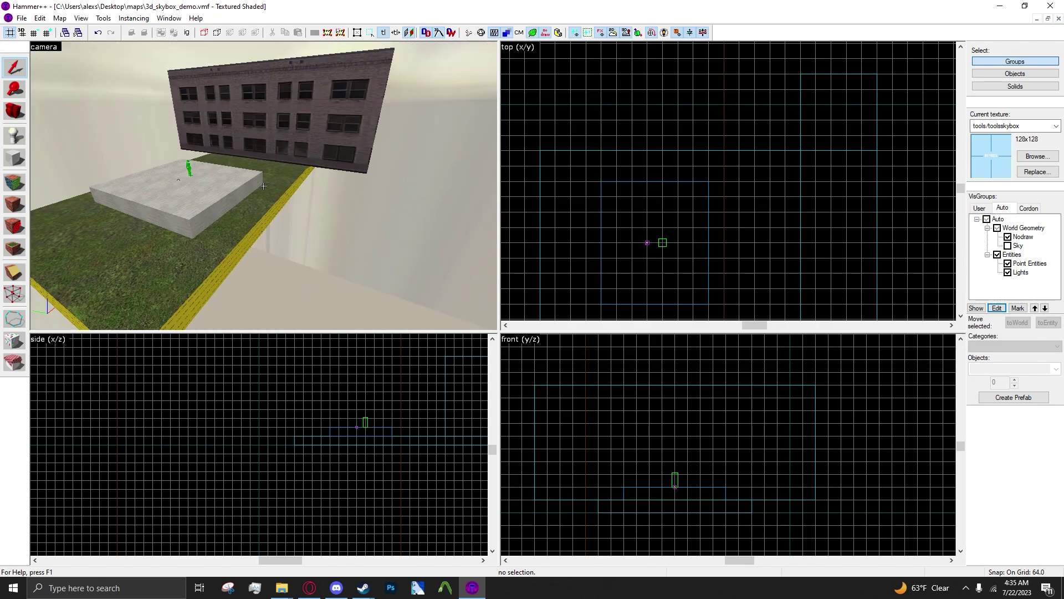
key("w")
key("s")
key("z")
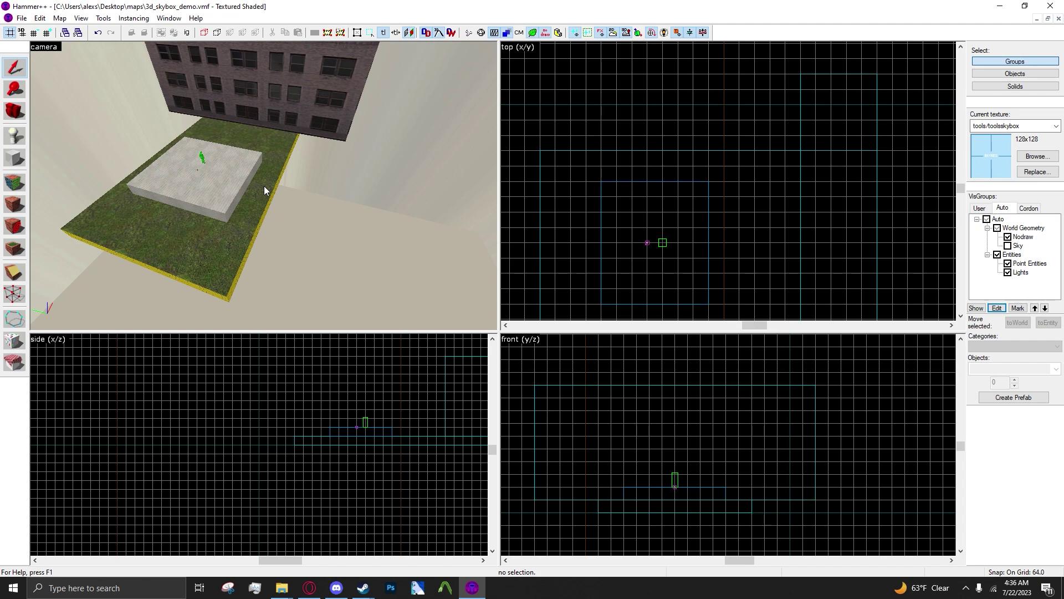
Clone the grass ground brush to add a matching piece along the north side of the playable area
left_click(264, 186)
scroll(668, 227, "down", 3)
mouse_move(668, 228)
middle_mouse_down()
mouse_move(549, 191)
mouse_move(664, 231)
middle_mouse_up()
scroll(664, 230, "up", 2)
mouse_move(665, 254)
left_mouse_down("shift")
mouse_move(701, 51)
mouse_move(669, 103)
mouse_move(670, 24)
mouse_move(667, 81)
left_mouse_up("shift")
Extend the ground to the west and south with further pieces, stretching the west one to 2560 units long
scroll(663, 156, "down", 5)
mouse_move(691, 186)
left_mouse_down("shift")
mouse_move(593, 196)
mouse_move(577, 187)
left_mouse_up("shift")
middle_click_drag(593, 204, 633, 142)
left_click_drag(603, 174, 606, 231)
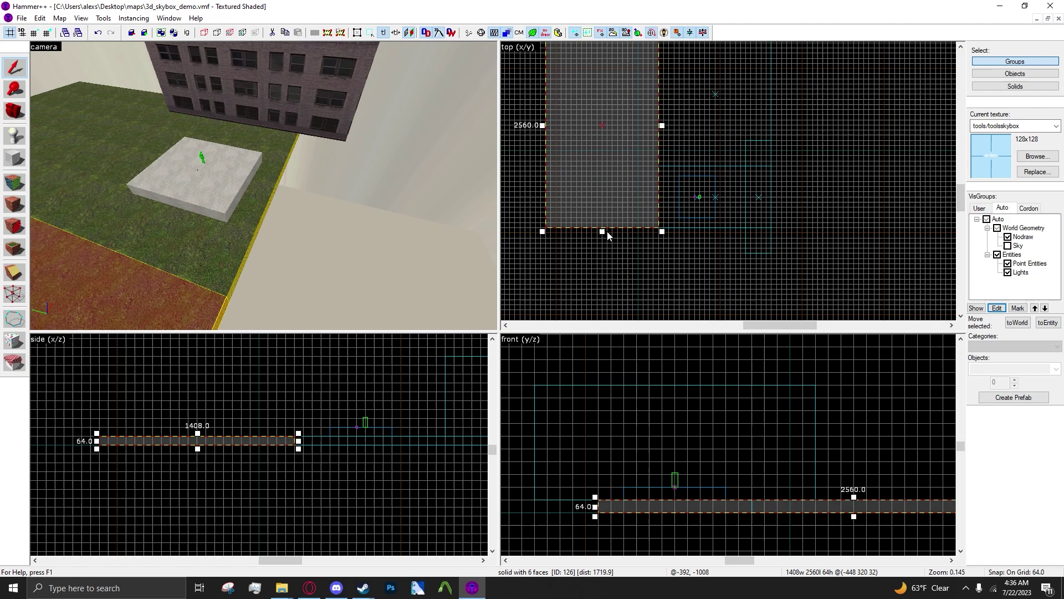
scroll(607, 222, "down", 3)
mouse_move(607, 155)
left_mouse_down()
mouse_move(606, 282)
mouse_move(607, 273)
mouse_move(642, 273)
mouse_move(697, 209)
mouse_move(693, 181)
left_mouse_up()
Clip the brick building into three sections in line with both edges of the original ground brush
key("z")
left_click(264, 186)
key("w")
key("z")
left_click(13, 270)
scroll(687, 164, "up", 8)
key("shift+x")
key("shift+x")
key("Return")
middle_click_drag(764, 118, 751, 211)
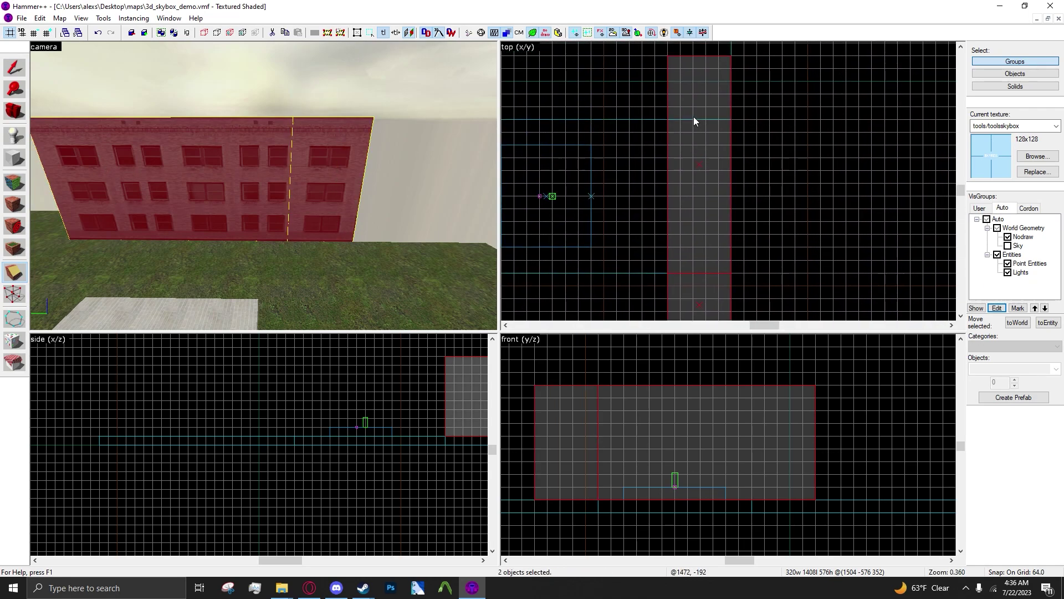
left_click_drag(693, 118, 718, 121)
key("Return")
Select the two outer building sections together with the three outer ground pieces
left_click(6, 72)
left_click(358, 181)
left_click(85, 158, "ctrl")
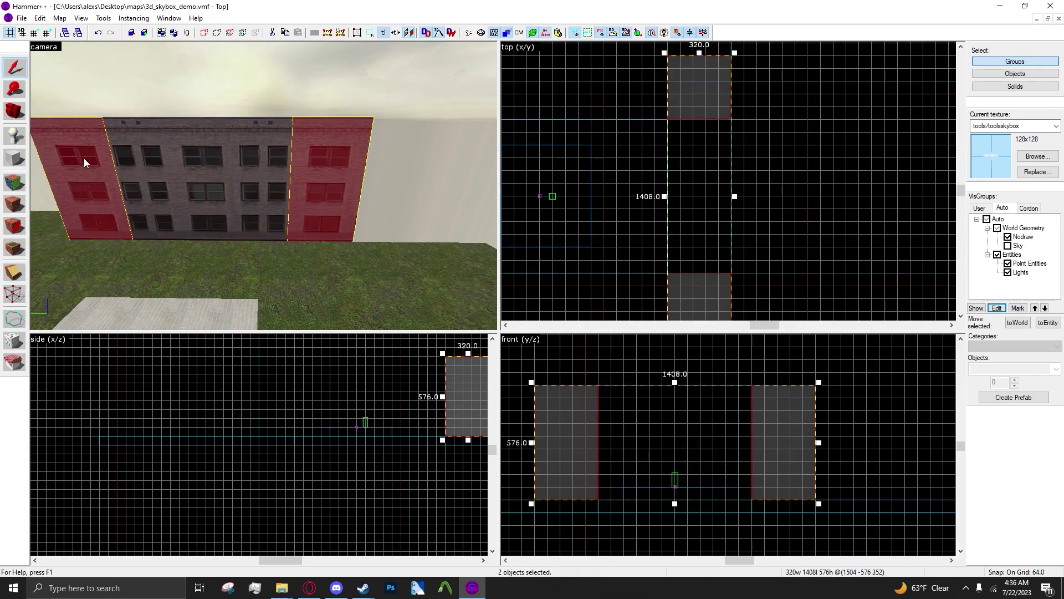
key("z")
key("s")
key("z")
left_click(219, 166, "ctrl")
key("z")
key("z")
left_click(118, 189, "ctrl")
left_click(314, 285, "ctrl")
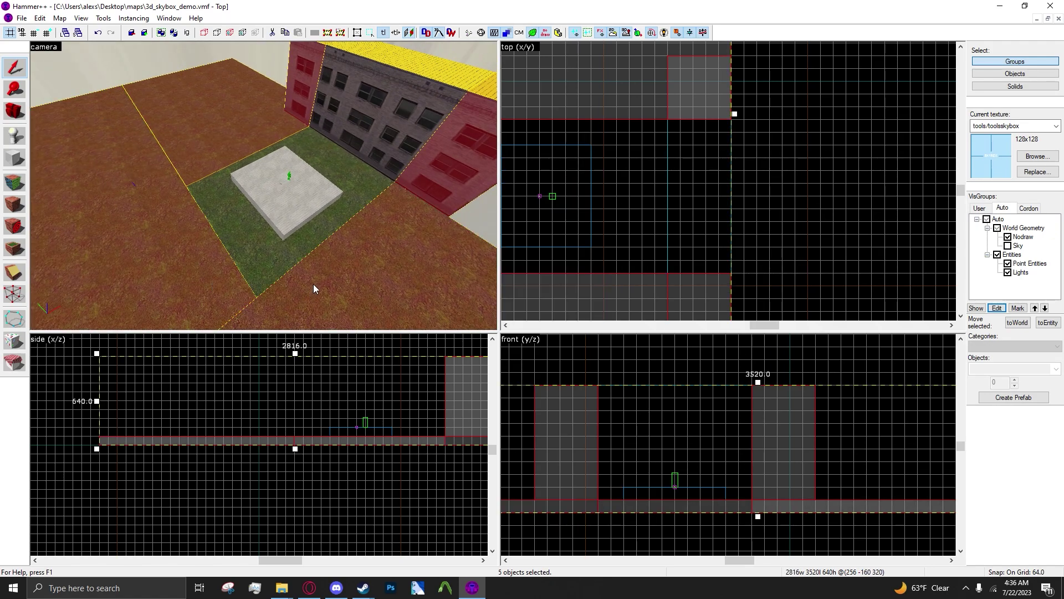
key("z")
key("s")
key("z")
scroll(340, 167, "down", 2)
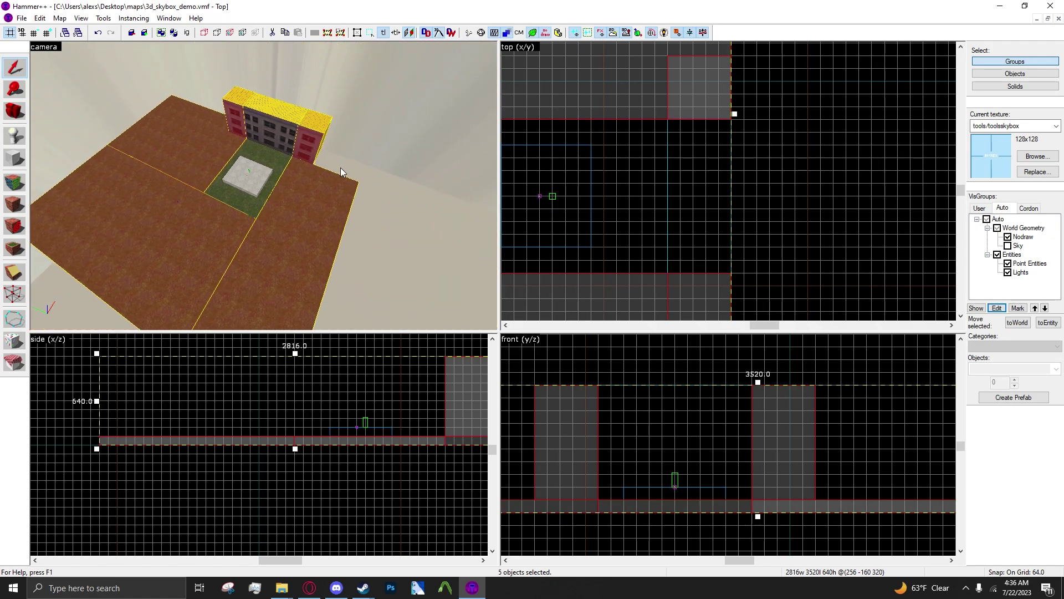
Place a point entity on the concrete platform and set its class to sky_camera
scroll(341, 168, "up", 4)
key("shift+e")
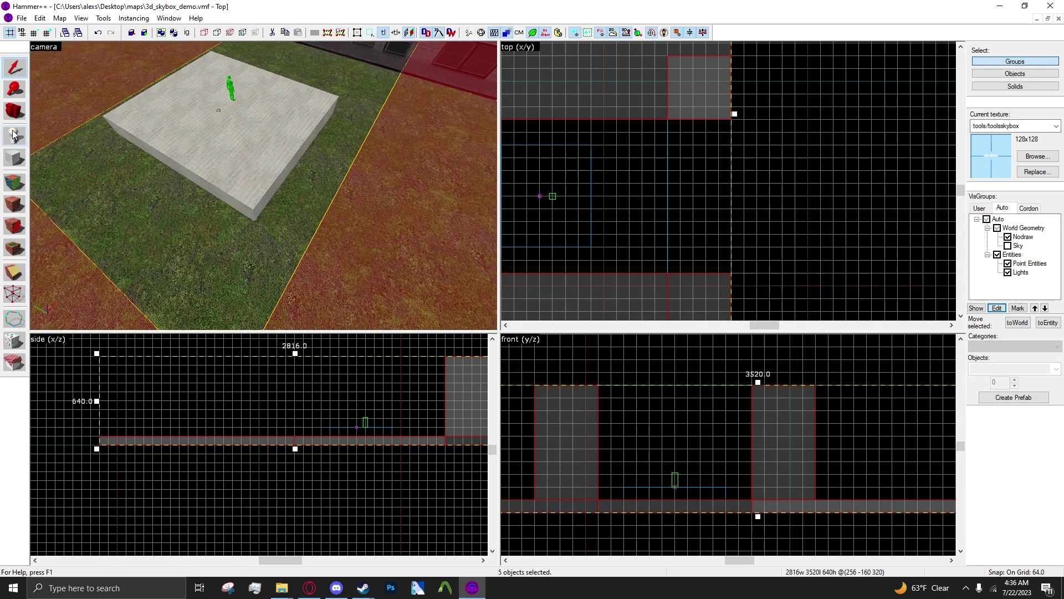
left_click(238, 161)
key("shift+s")
key("alt+Return")
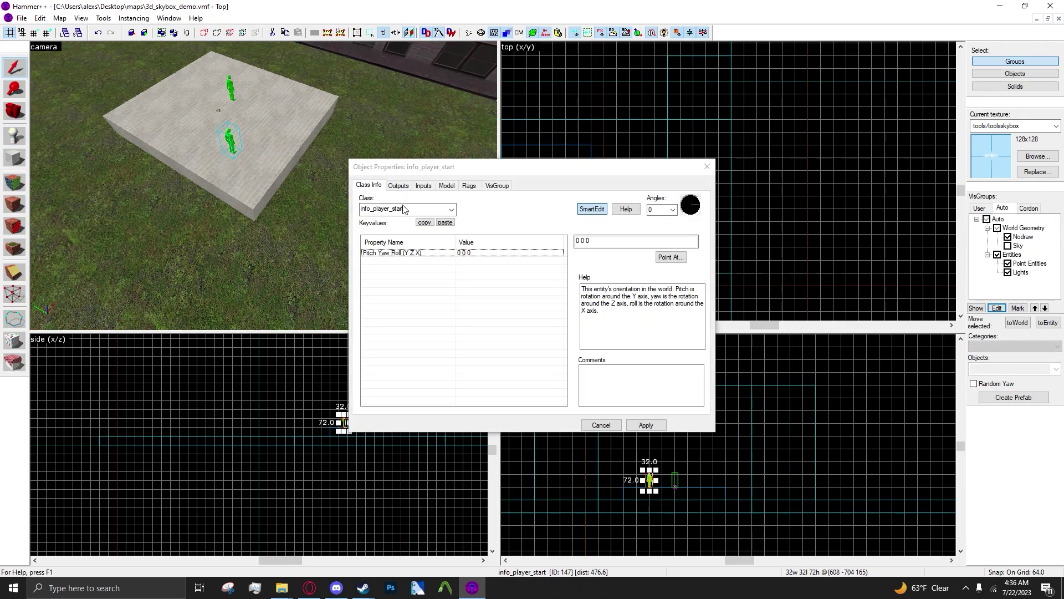
type("sky_camera")
key("Return")
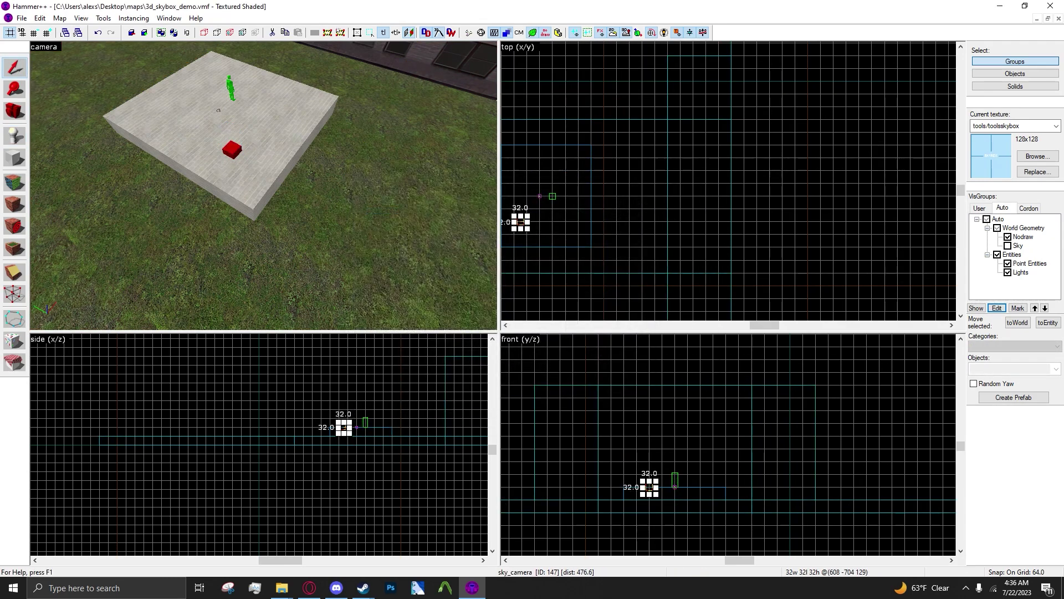
Examine the sky_camera on the platform in relation to the player start, building and surrounding ground
scroll(592, 222, "up", 1)
scroll(269, 157, "up", 3)
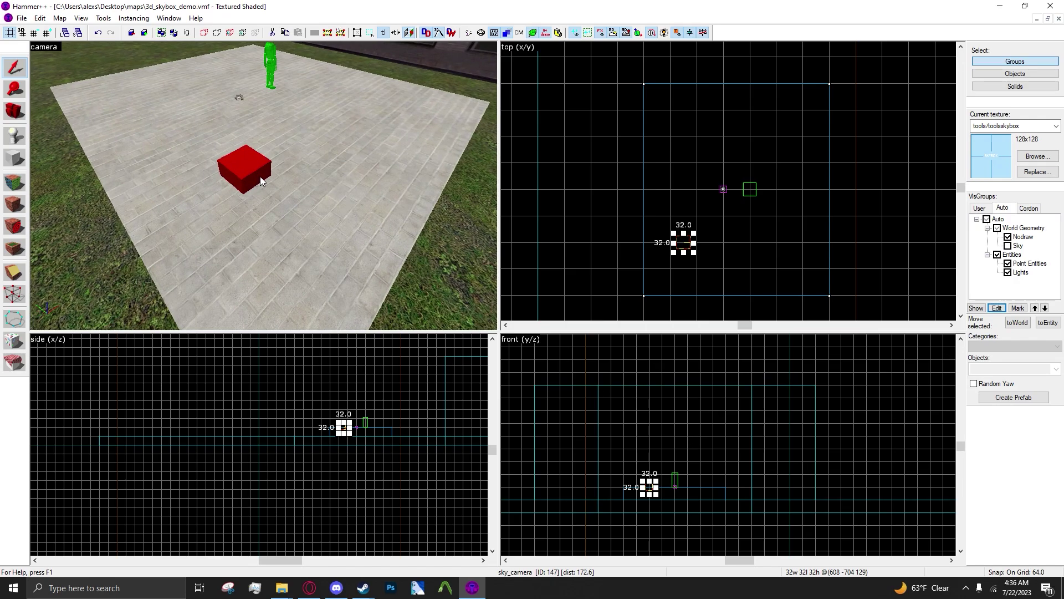
key("z")
key("s")
key("z")
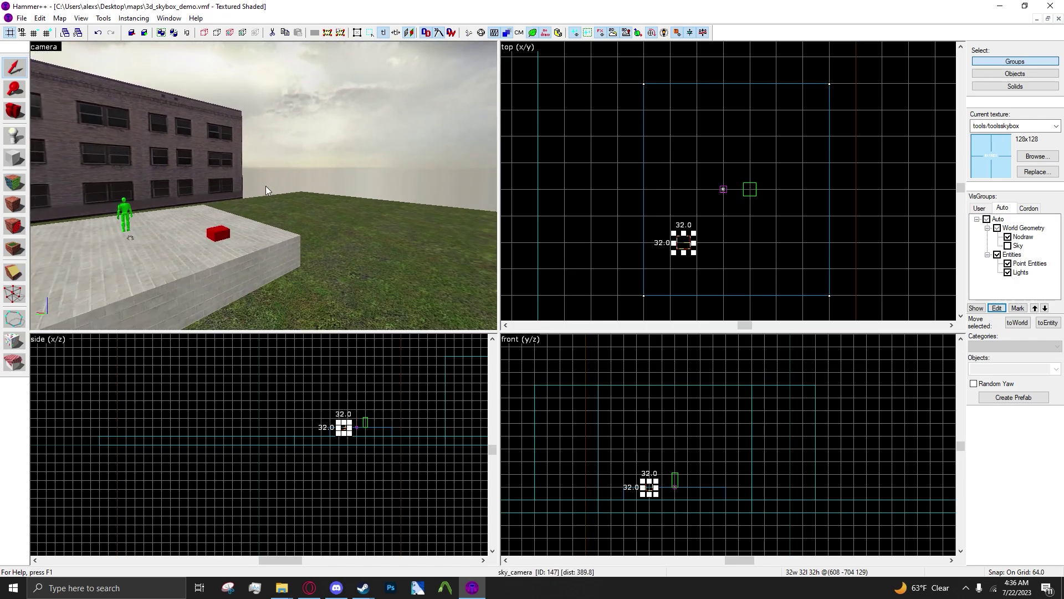
key("z")
key("w")
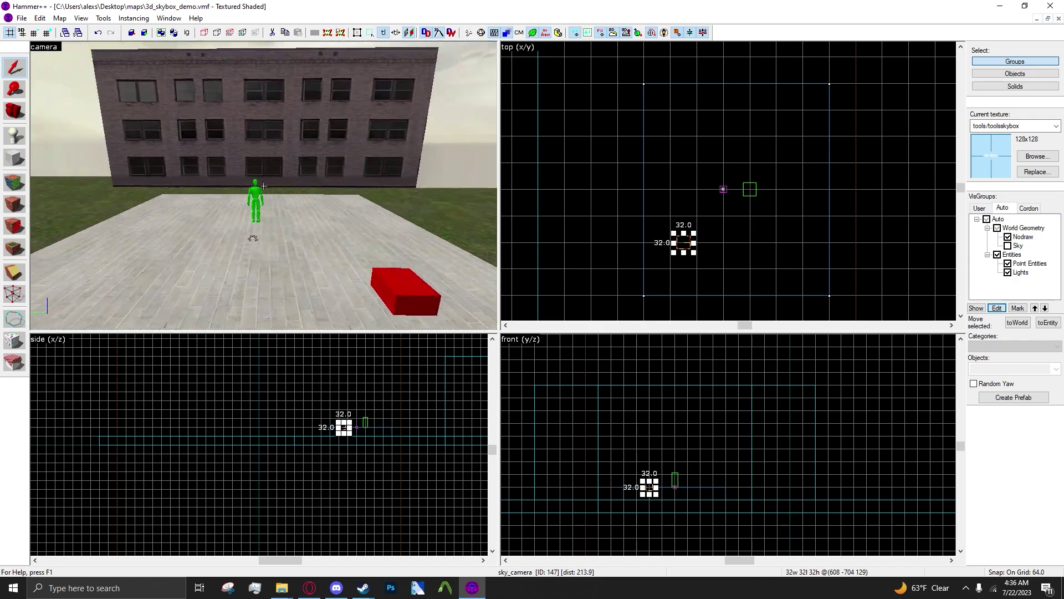
key("d")
key("z")
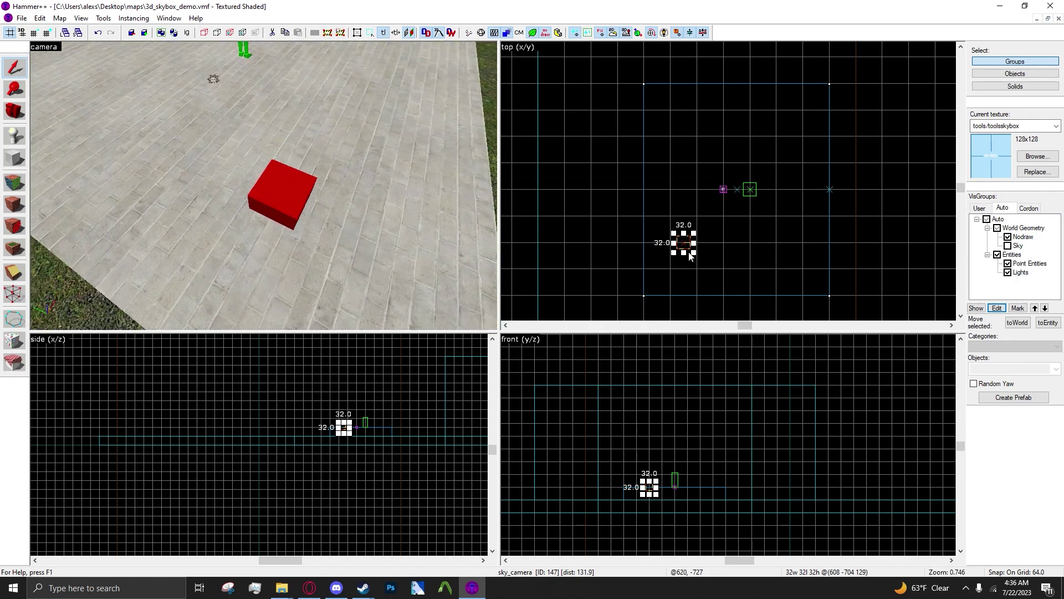
Move the sky_camera off the platform to the map origin at 0 0 0
left_click_drag(686, 244, 784, 219)
scroll(748, 227, "down", 3)
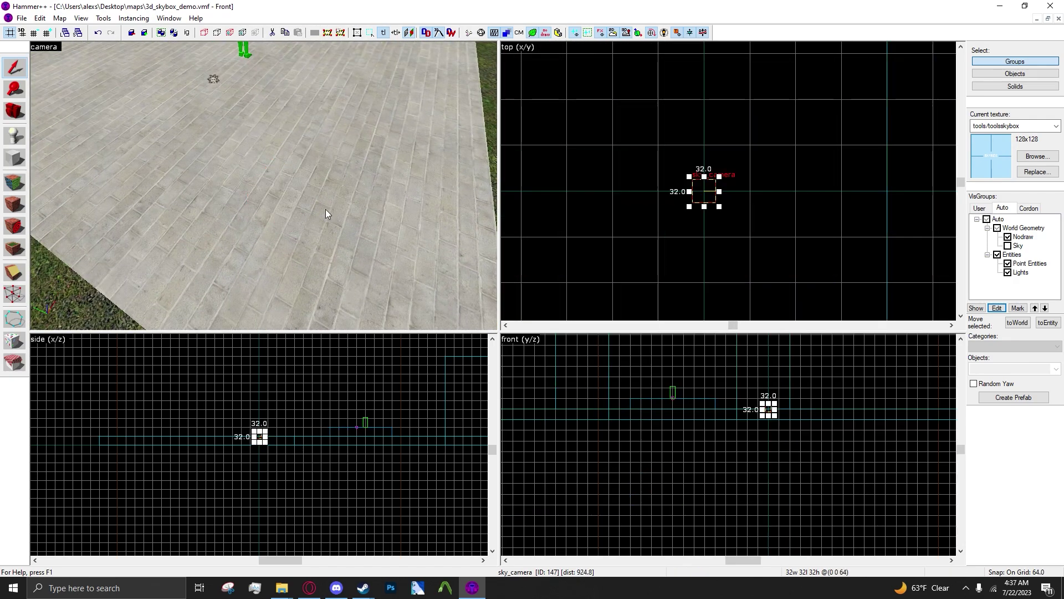
key("z")
key("w")
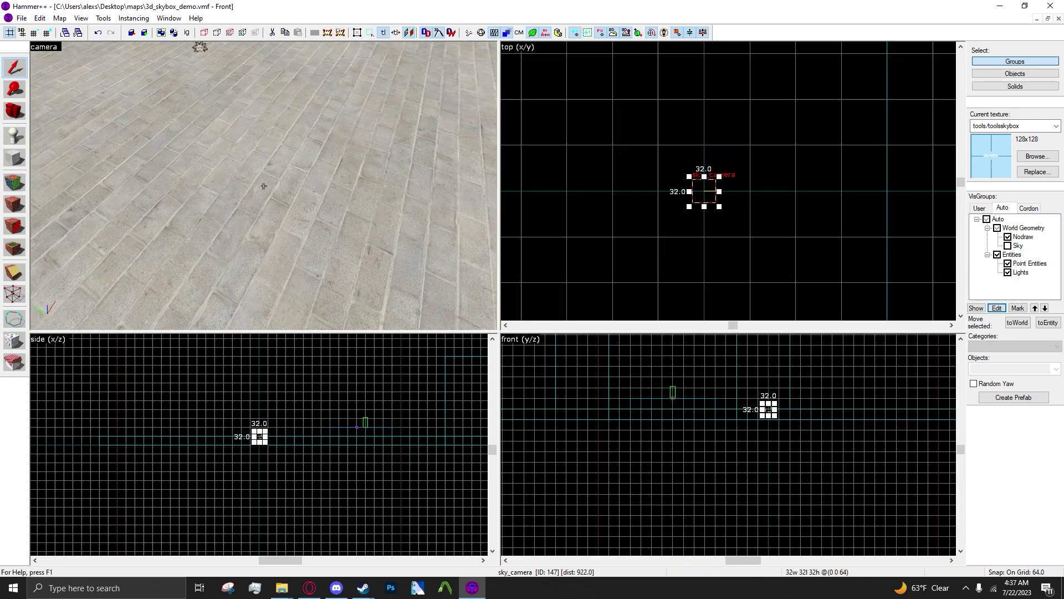
key("w")
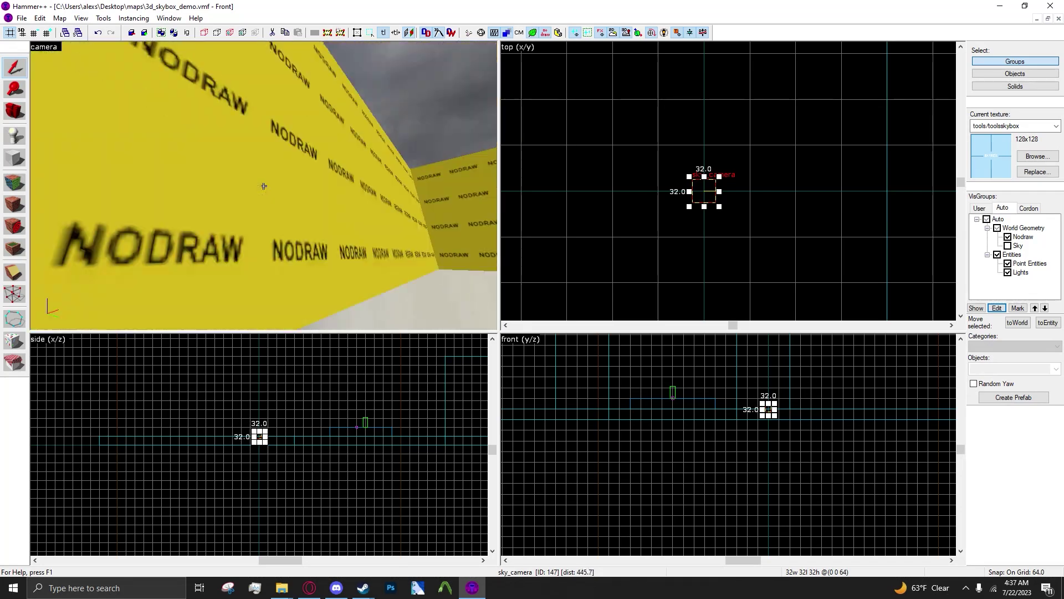
key("z")
scroll(755, 418, "up", 5)
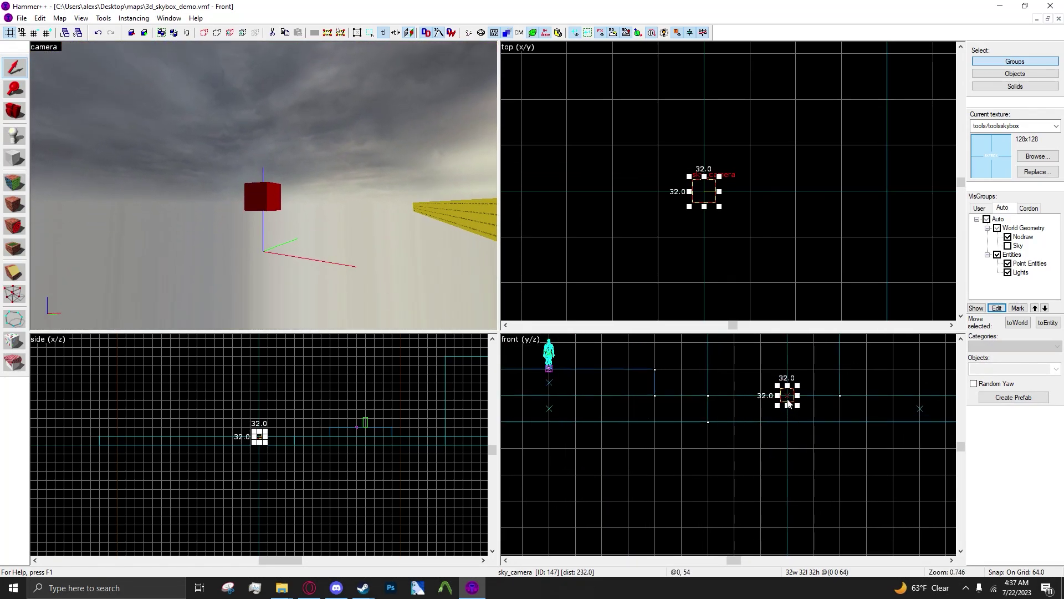
left_click_drag(787, 398, 787, 424)
Examine the sky_camera's placement on the axes at the map origin
key("z")
key("w")
key("w")
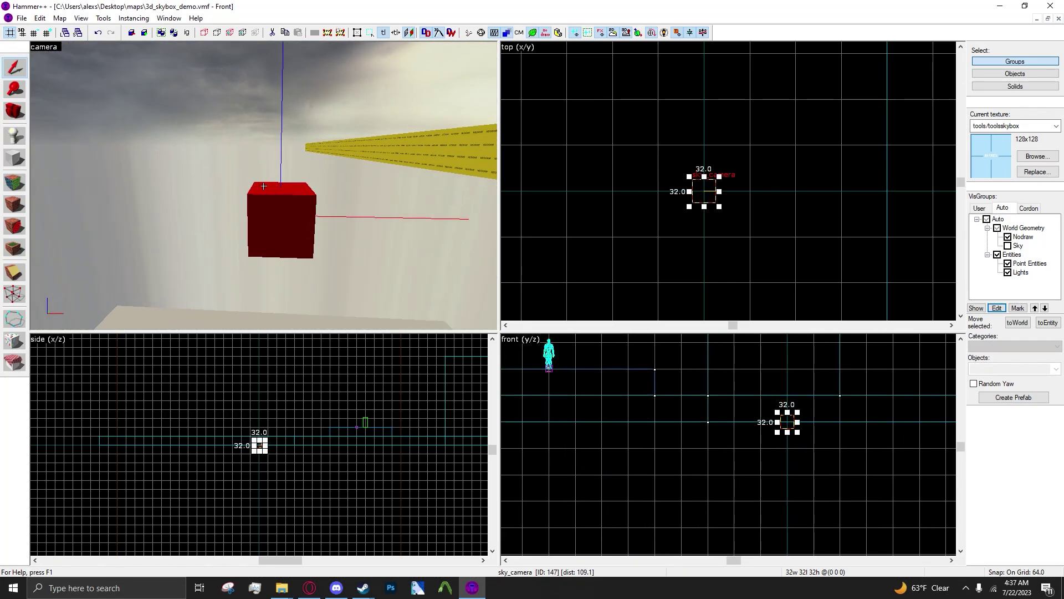
key("d")
key("z")
key("d")
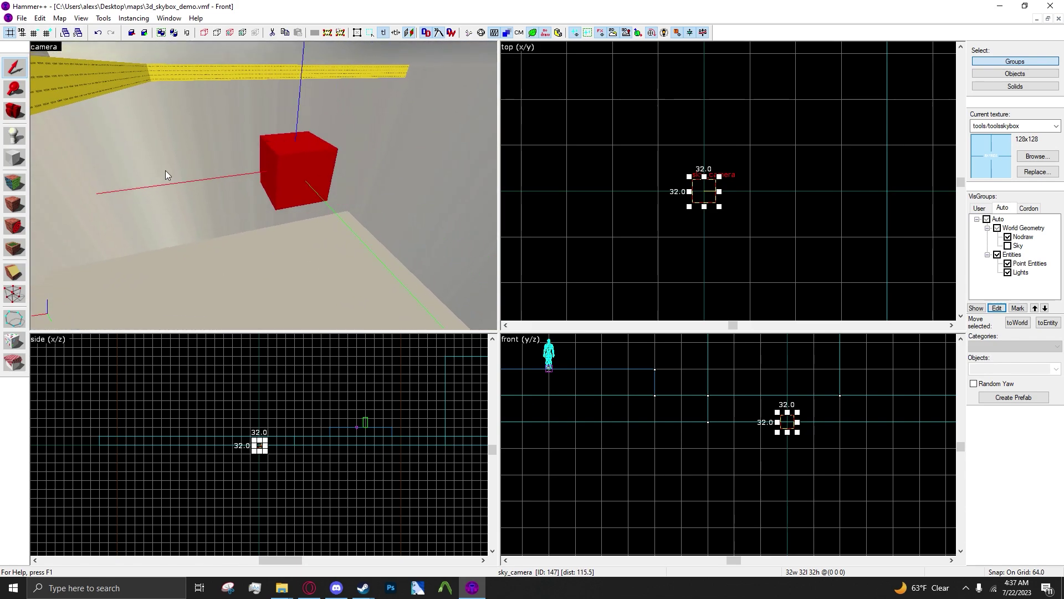
scroll(301, 172, "down", 2)
scroll(302, 166, "up", 2)
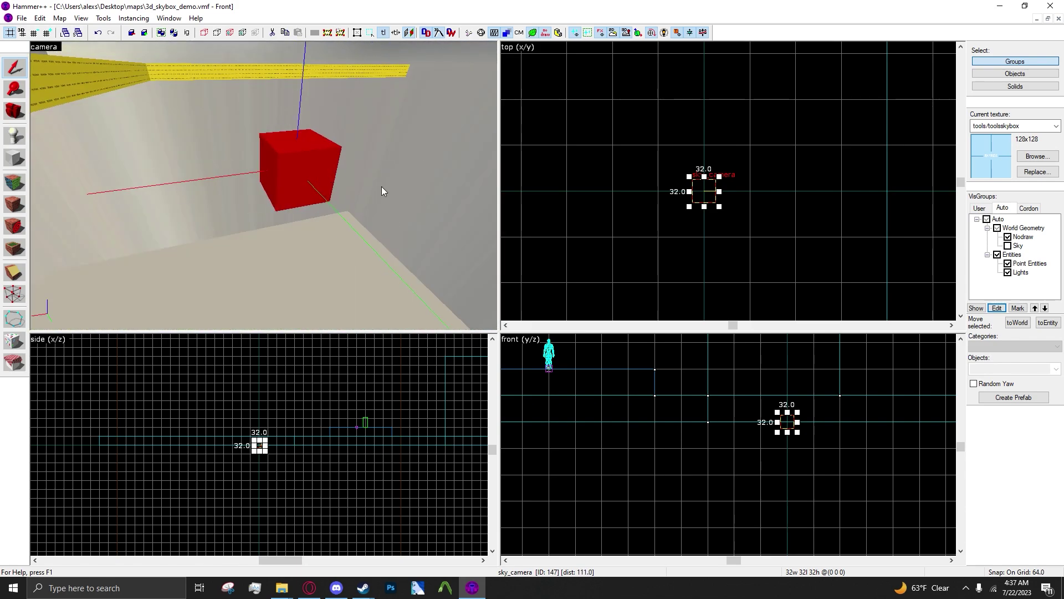
key("a")
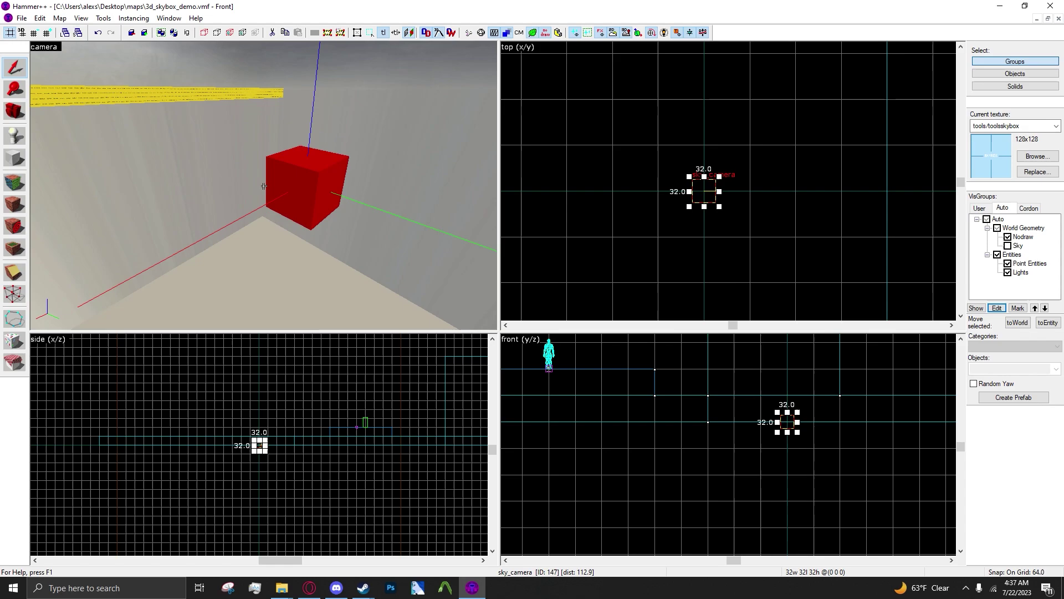
scroll(264, 186, "down", 2)
Add the three outer ground pieces and both outer building sections to the selection with the sky_camera
key("z")
left_click(270, 134, "ctrl")
left_click(201, 240, "ctrl")
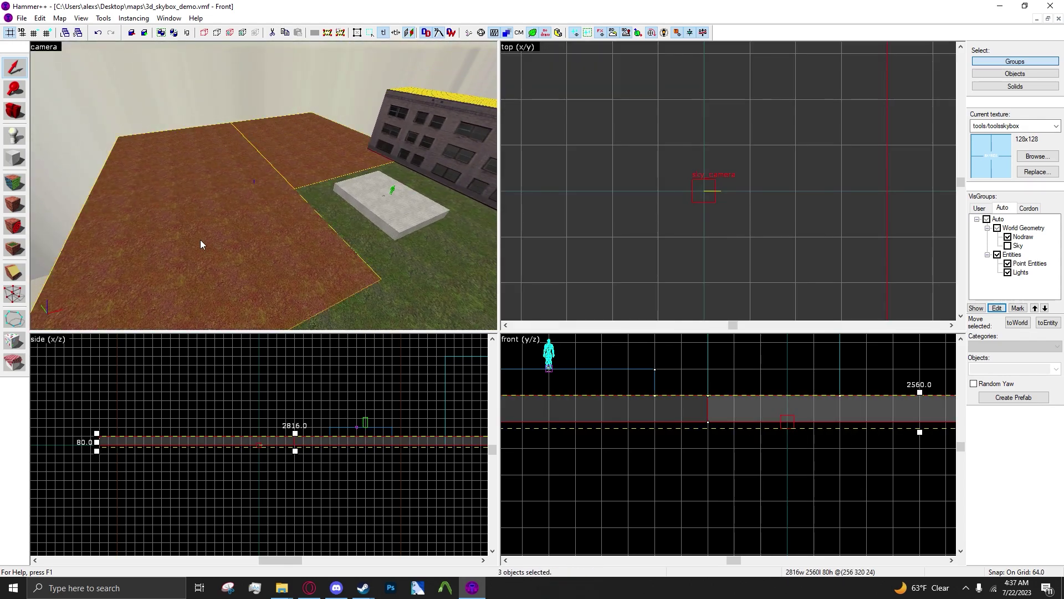
key("z")
key("w")
key("w")
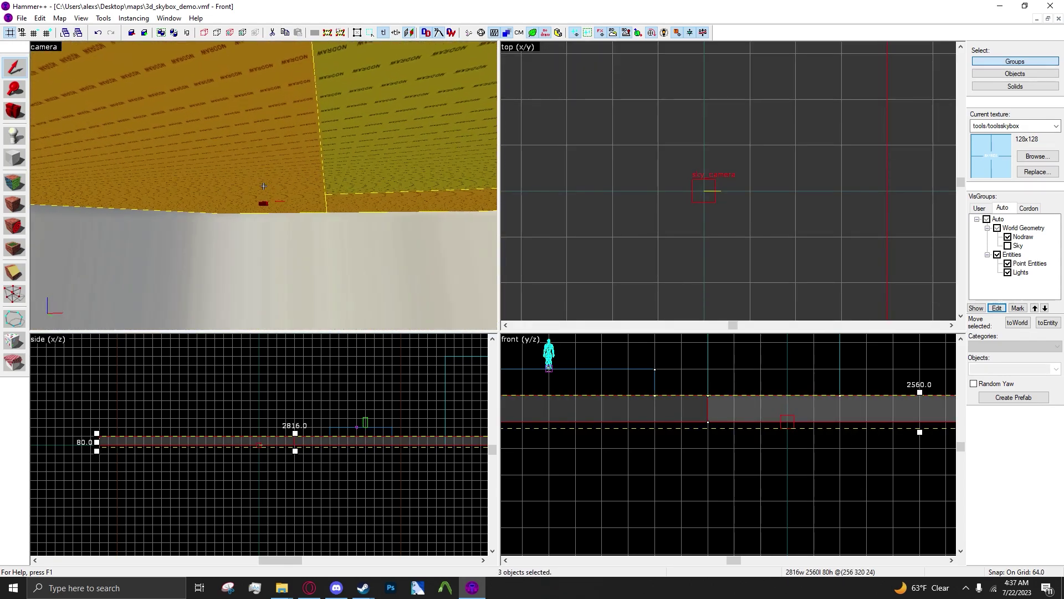
key("s")
key("s")
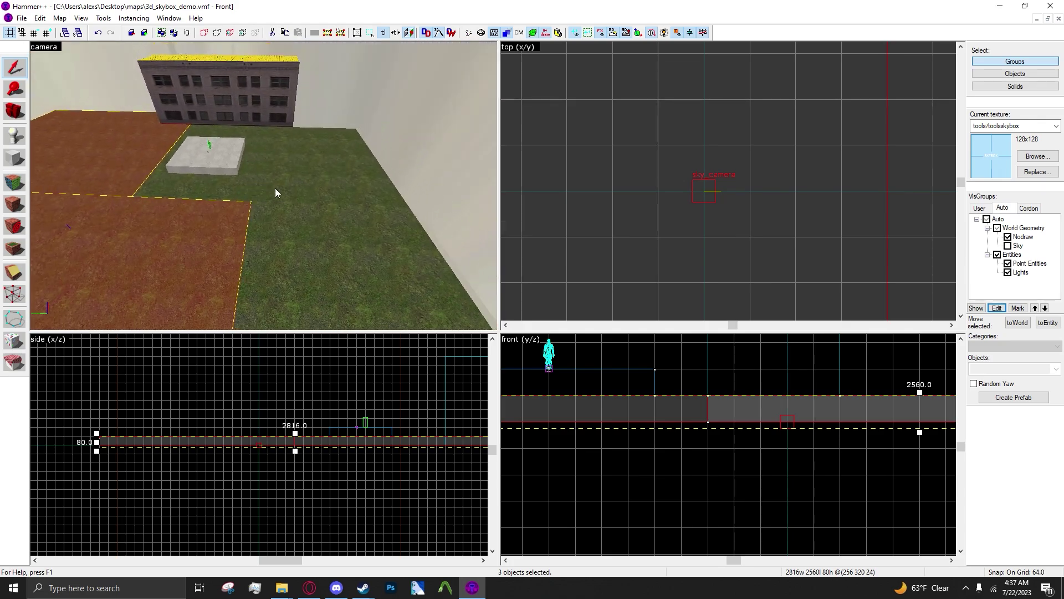
key("z")
left_click(257, 98, "ctrl")
left_click(226, 95, "ctrl")
left_click(166, 91, "ctrl")
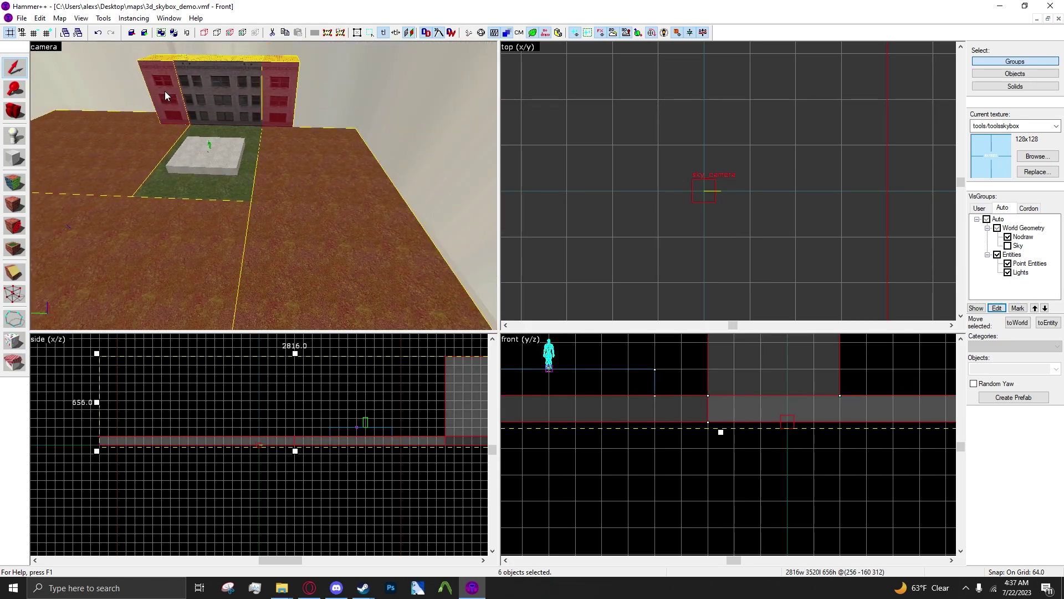
Turn on texture scale locking for the selected skybox geometry
key("z")
key("w")
key("s")
key("z")
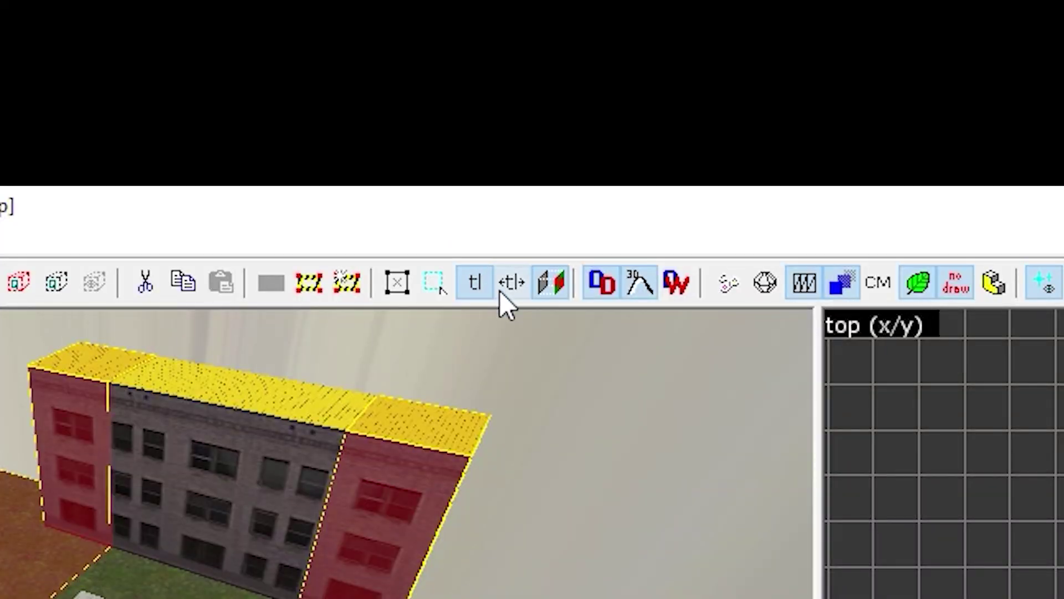
left_click(498, 291)
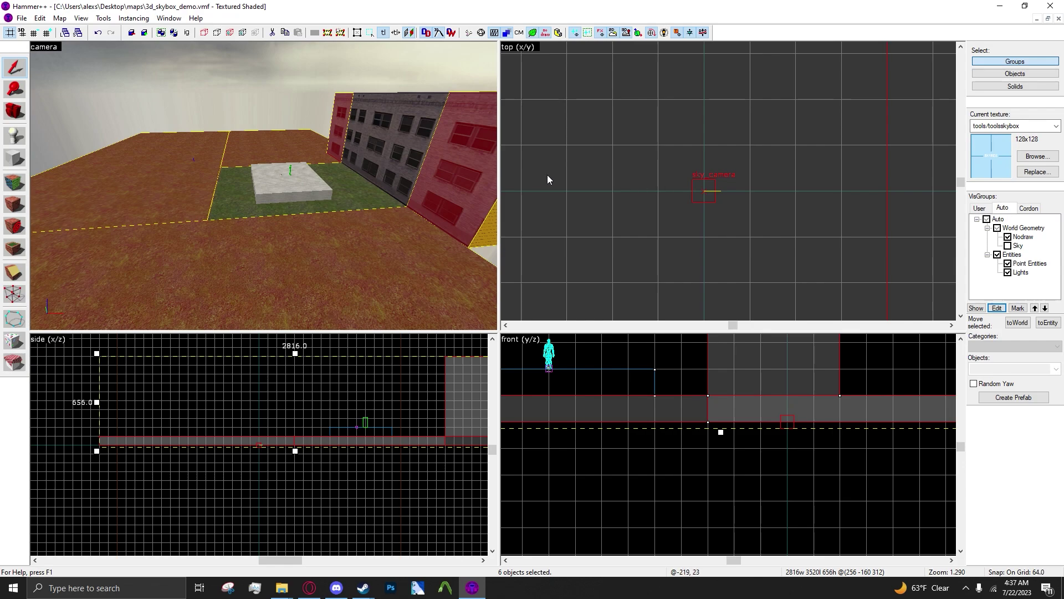
Scale the selected ground, building sections and sky_camera by 0.0625 on the X, Y and Z axes
key("ctrl+m")
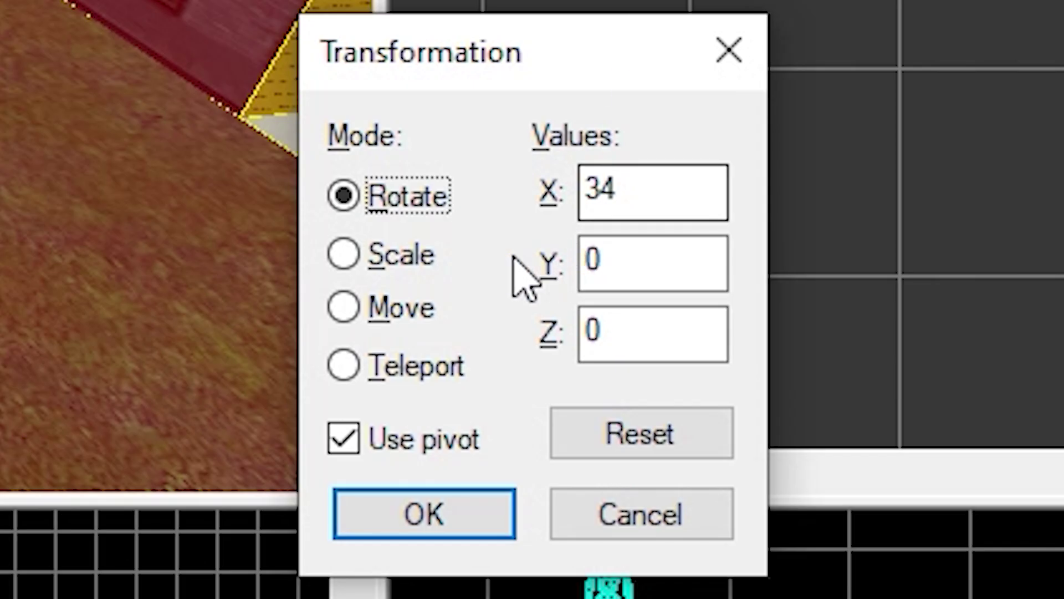
left_click(388, 257)
double_click(689, 188)
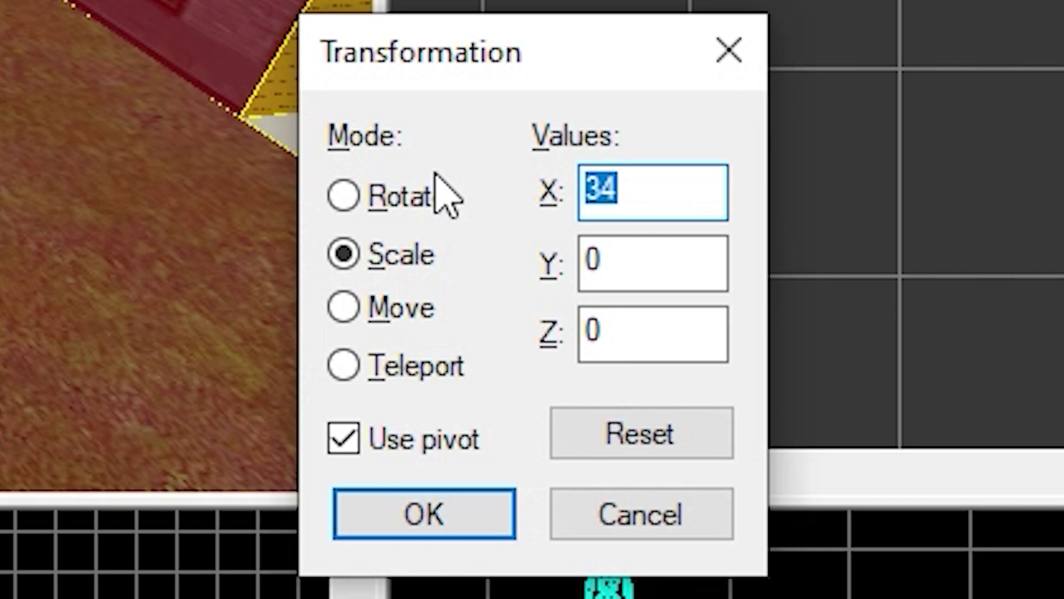
type("0.06")
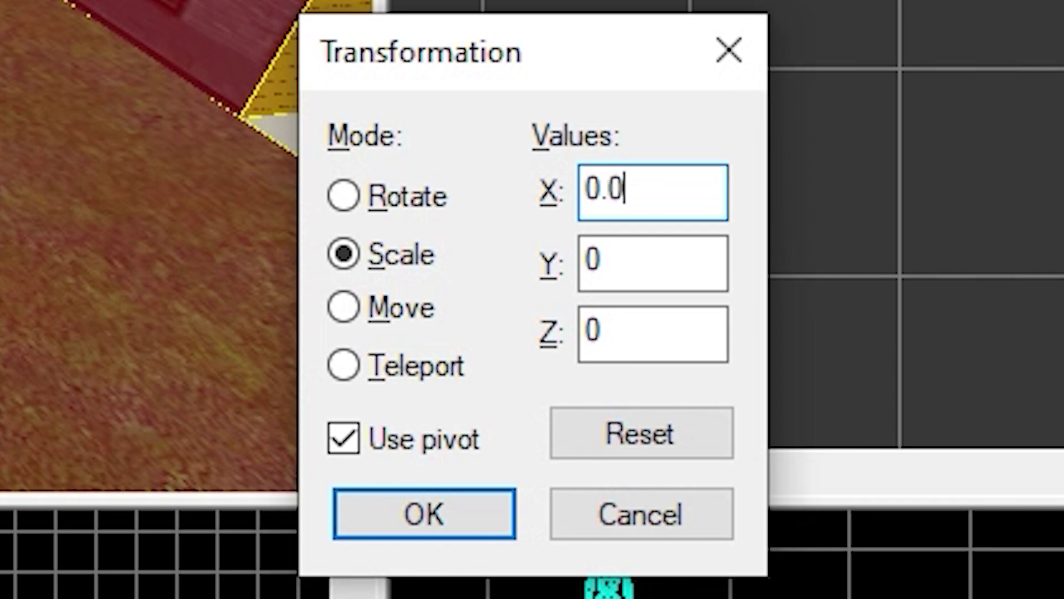
type("25")
key("ctrl+a")
key("ctrl+c")
double_click(664, 284)
key("ctrl+v")
double_click(705, 337)
key("ctrl+v")
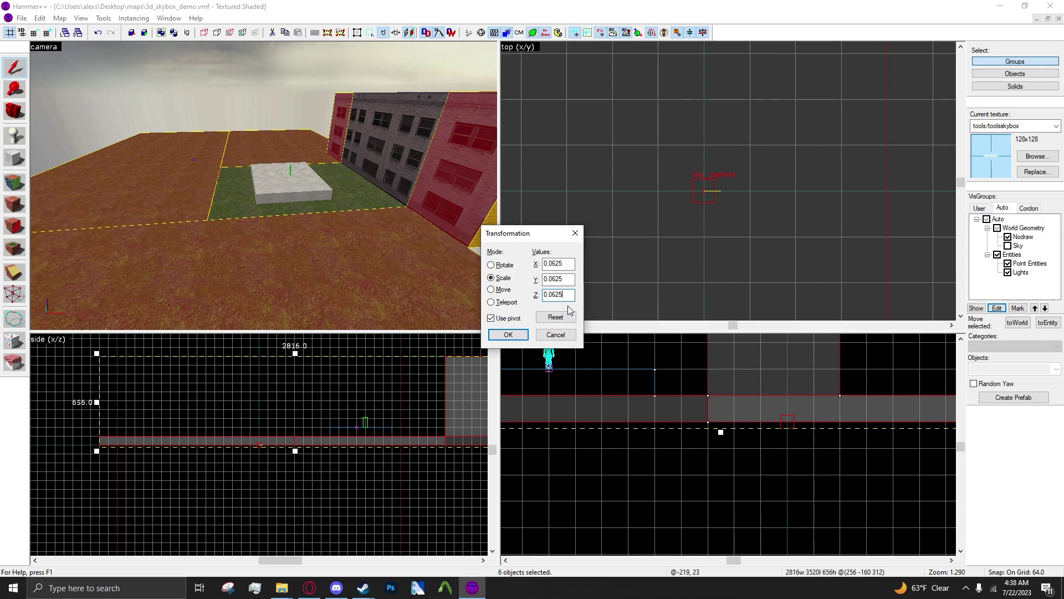
left_click(508, 335)
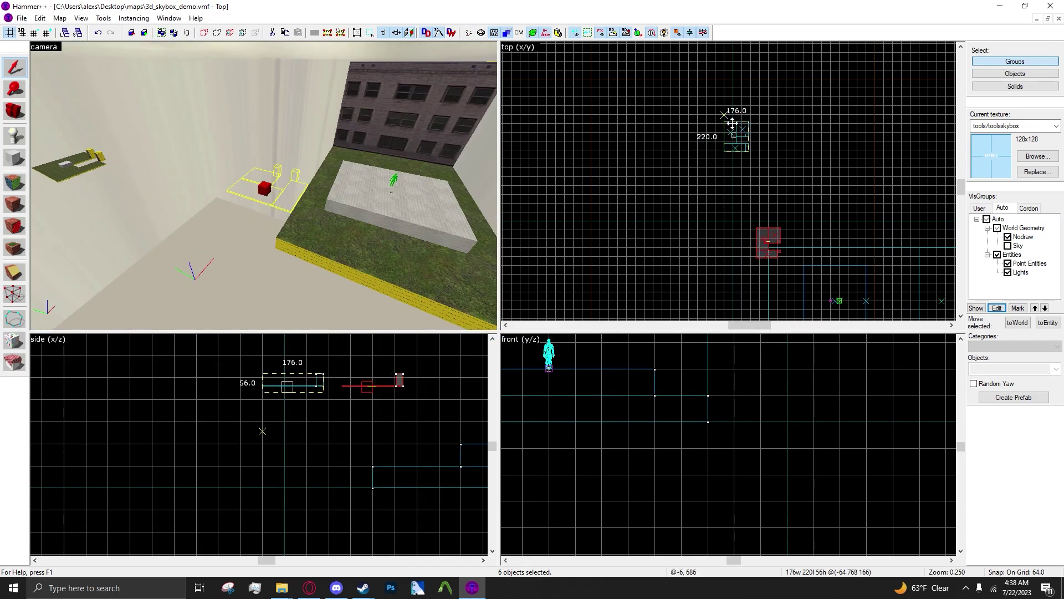
Move the scaled geometry and sky_camera away from the main map and down to about the main map's floor height
left_click_drag(311, 385, 313, 461)
key("z")
key("w")
key("z")
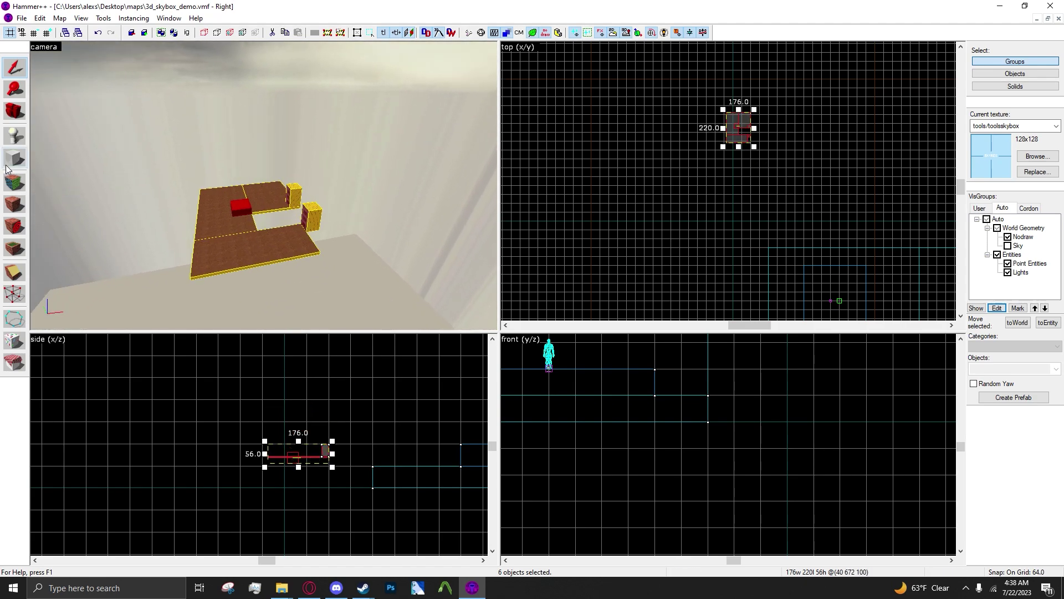
Remove the sky_camera from the selection and tie the scaled ground and building pieces to a func_detail entity
left_click(258, 194)
left_click(307, 209, "ctrl")
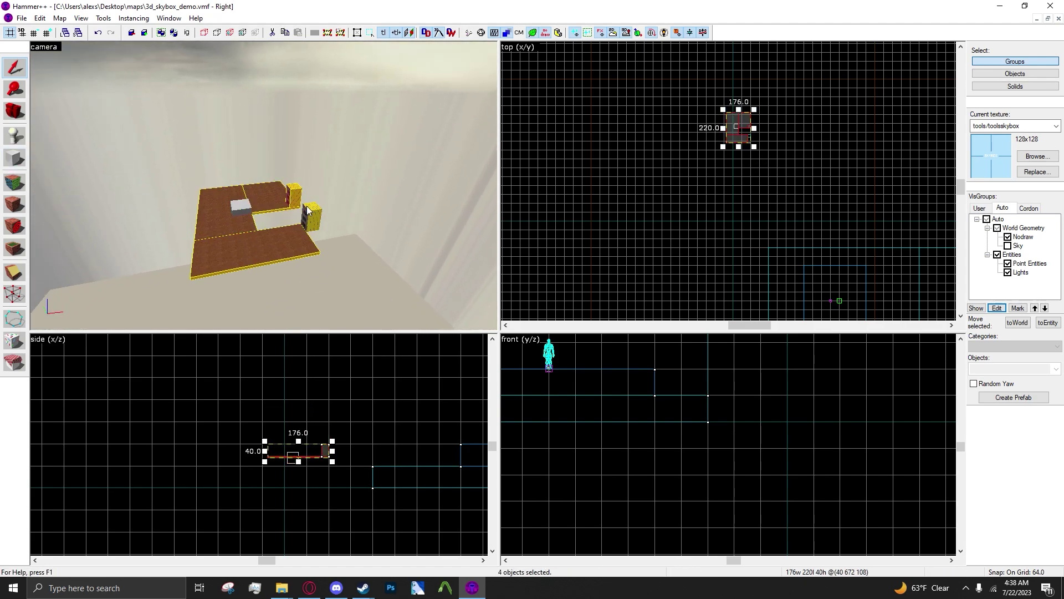
key("ctrl+t")
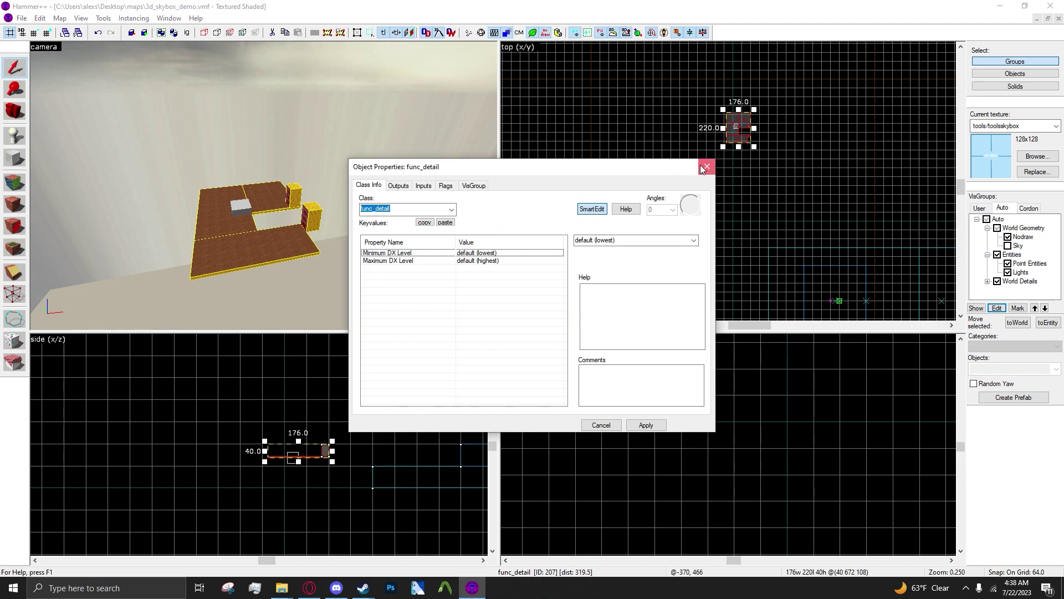
left_click(703, 159)
key("w")
key("s")
key("z")
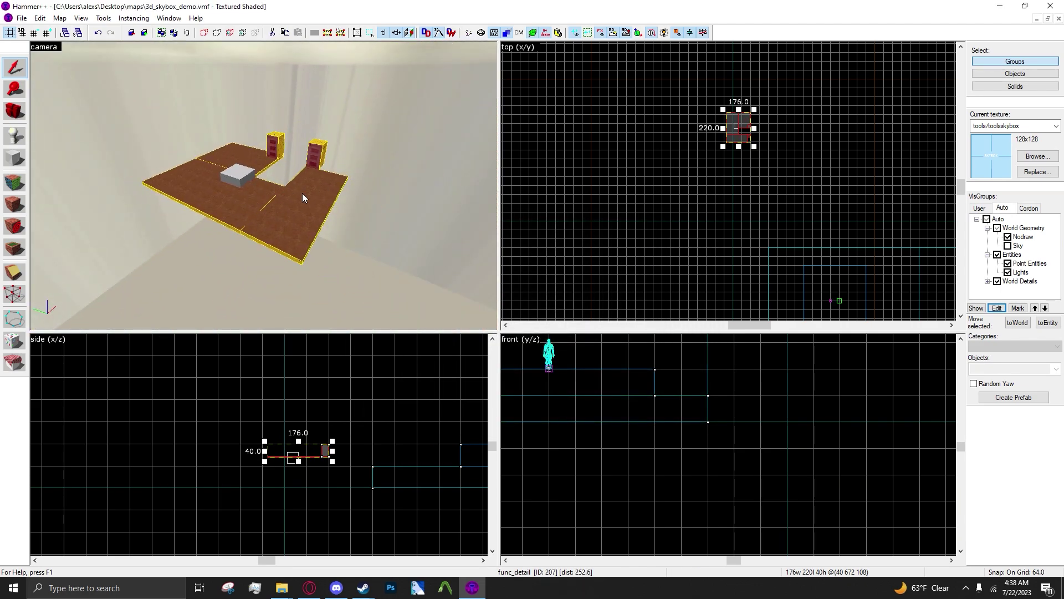
key("alt+Return")
left_click(708, 167)
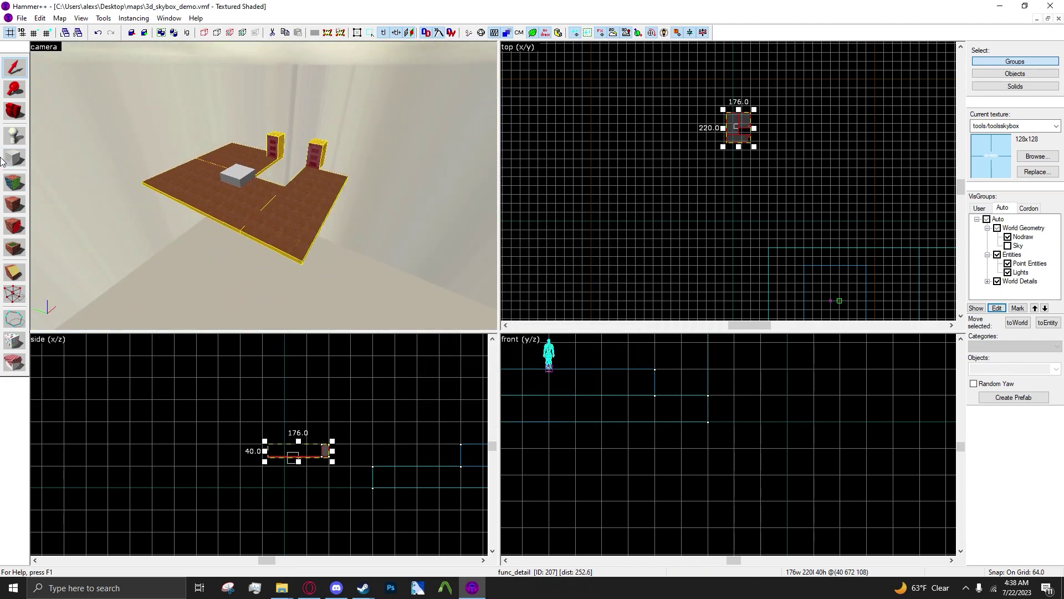
Check the face settings of the scaled func_detail geometry and show the Sky visgroup
scroll(787, 109, "up", 1)
left_click(15, 181)
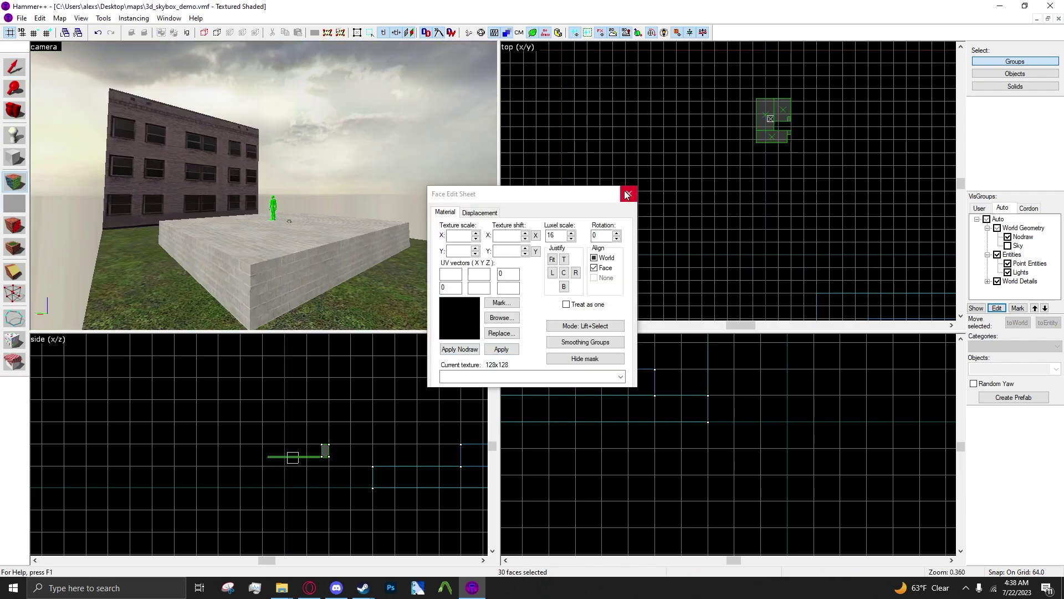
key("shift+a")
left_click(1008, 246)
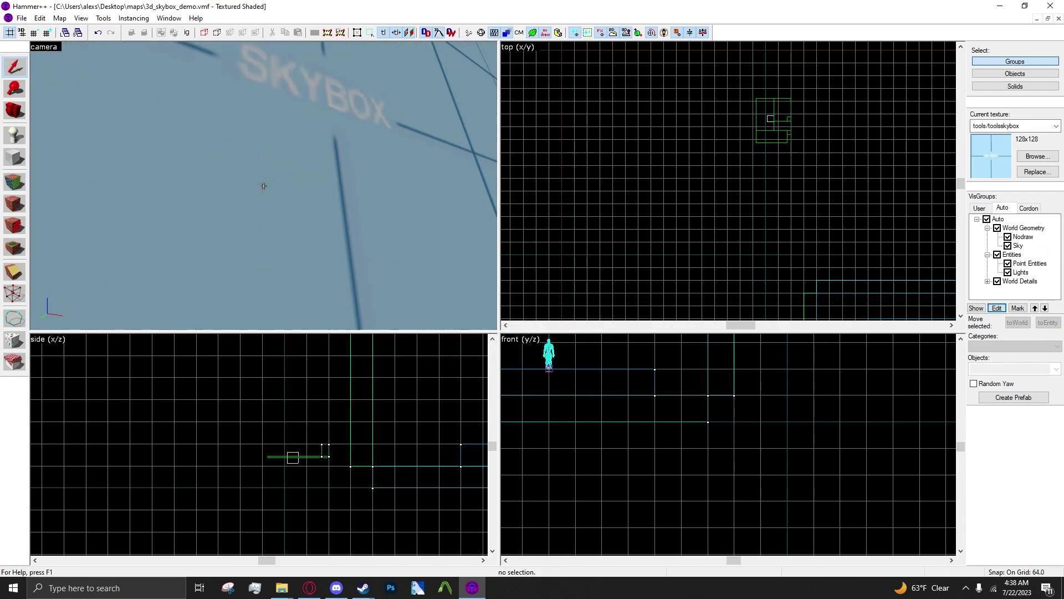
left_click(264, 186)
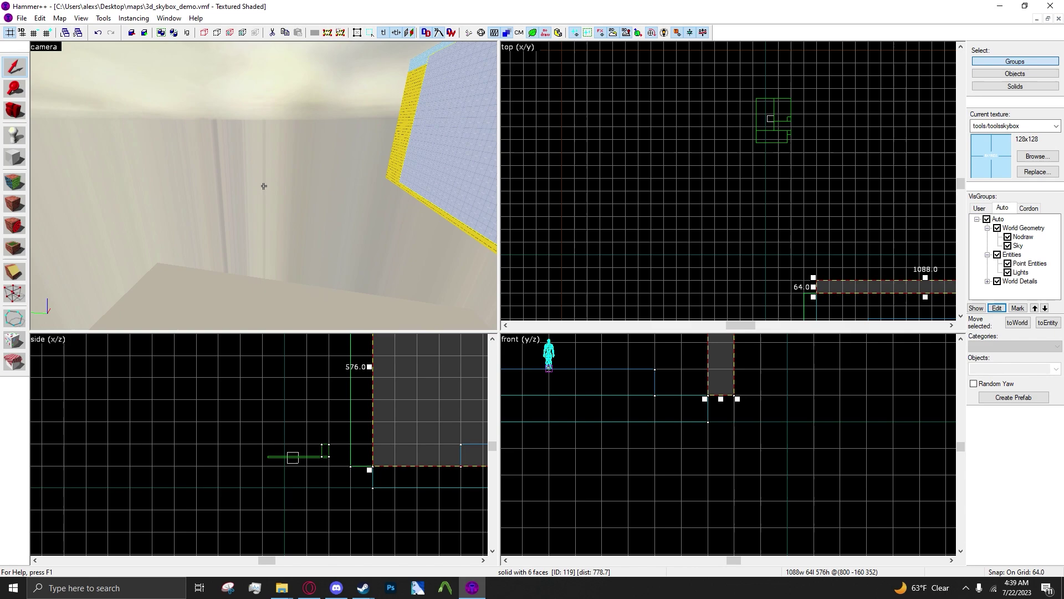
key("shift+a")
left_click(348, 168)
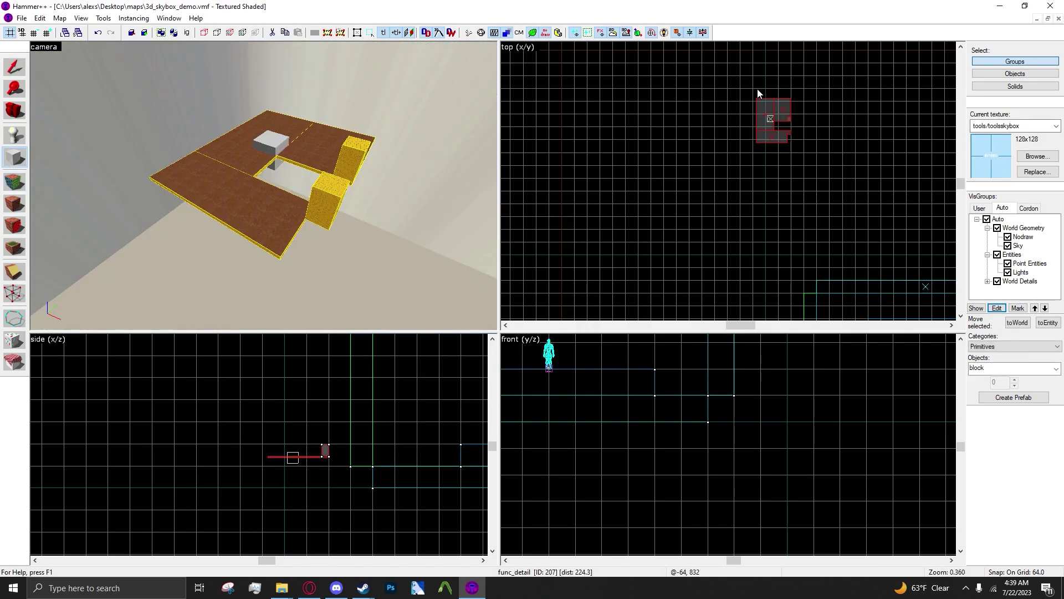
Create a toolsskybox block about 232 × 256 × 48 units enclosing the scaled geometry, using an 8-unit grid
scroll(757, 89, "up", 4)
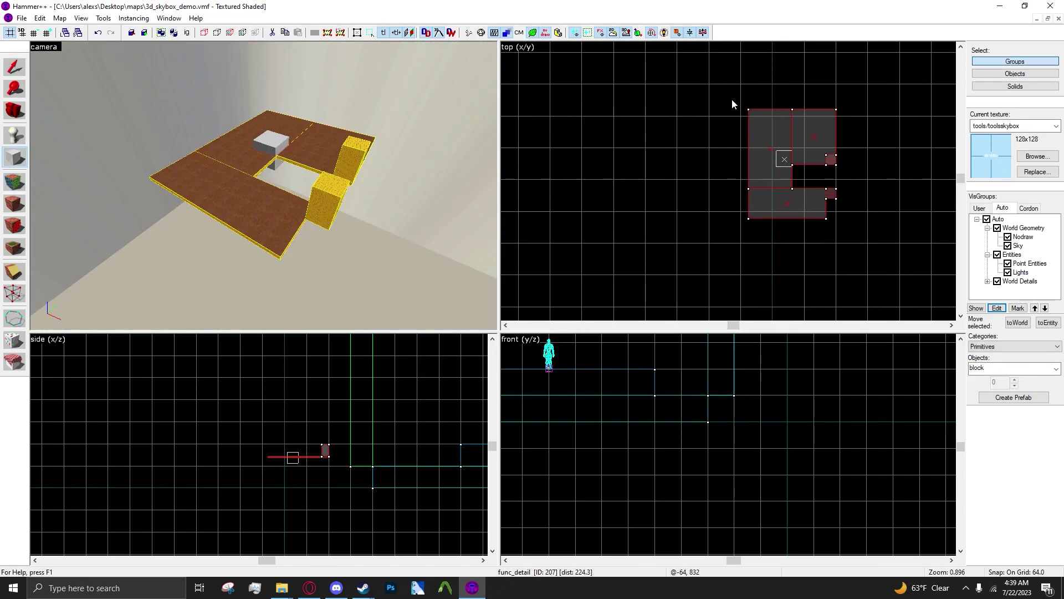
key("bracketleft")
key("bracketleft")
key("bracketleft")
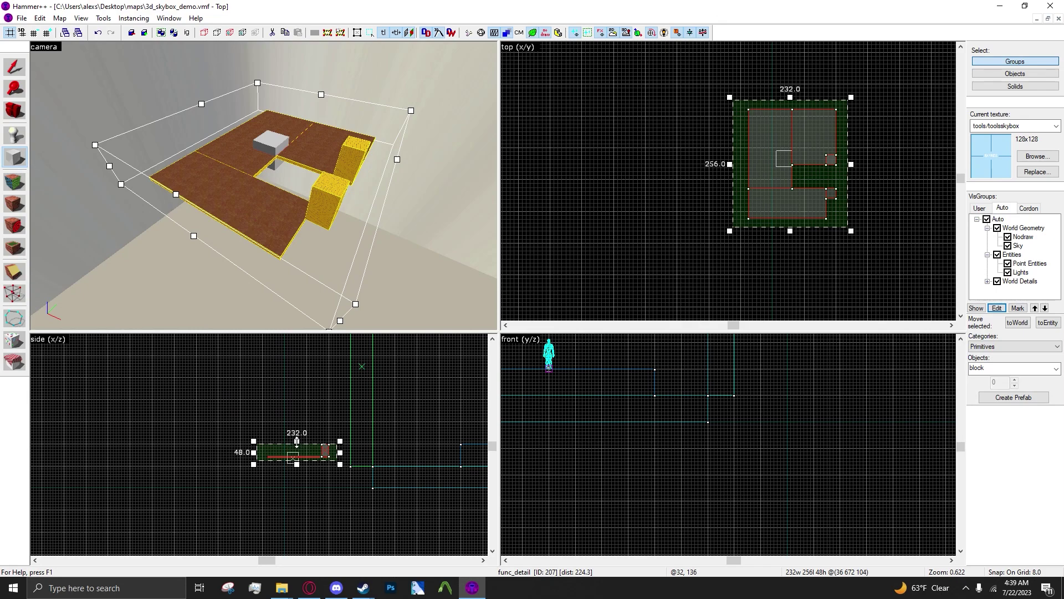
key("Return")
Hollow the skybox block outward with walls 32 units thick
left_click(104, 18)
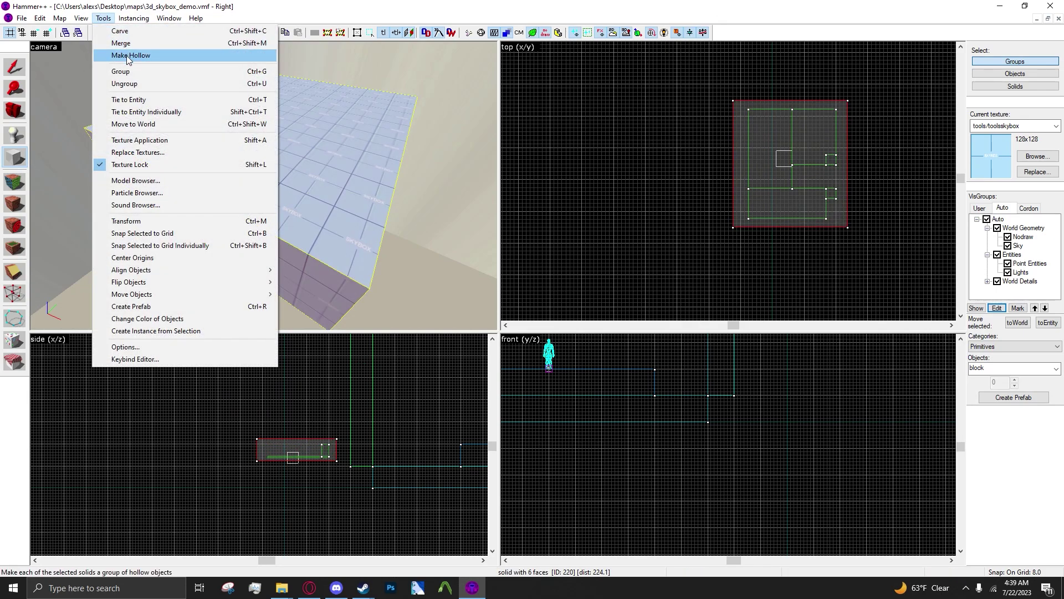
left_click(127, 54)
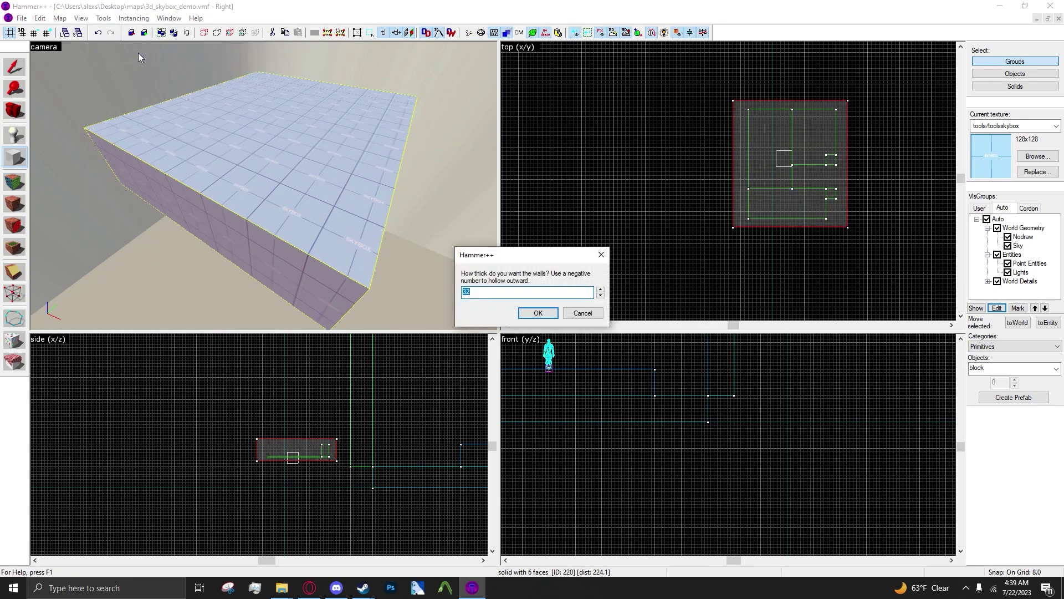
key("Return")
Examine the hollow skybox room around the scaled geometry and its surroundings from inside and outside
key("z")
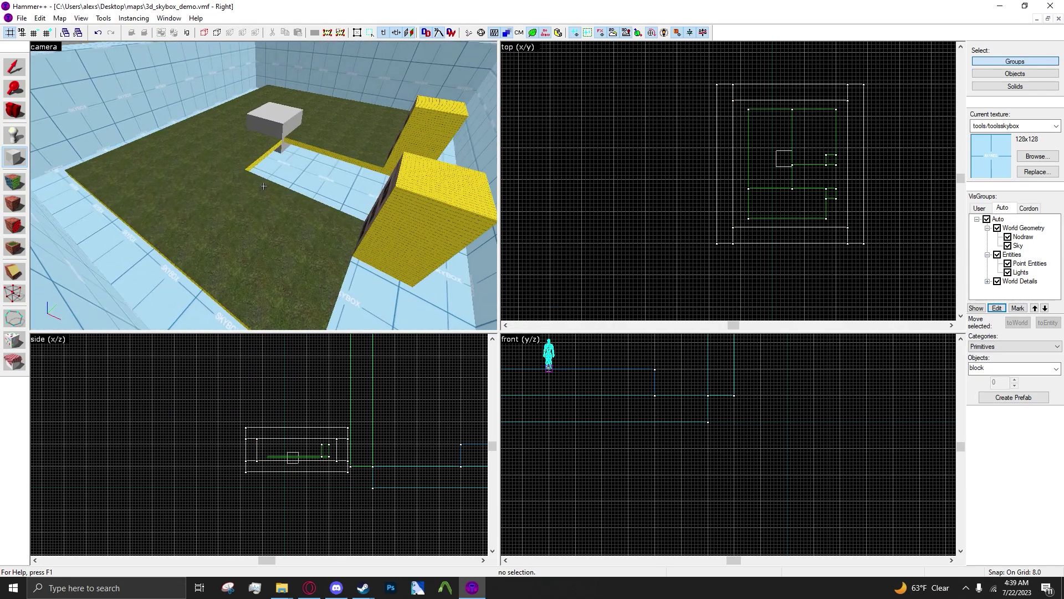
key("s")
key("w")
key("z")
key("z")
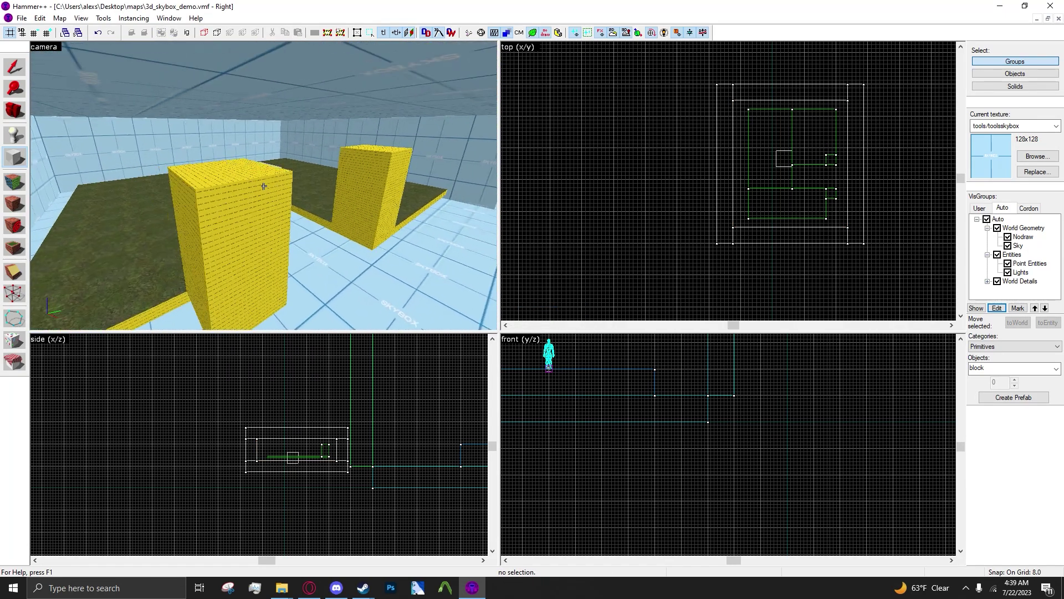
key("w")
key("z")
key("z")
key("w")
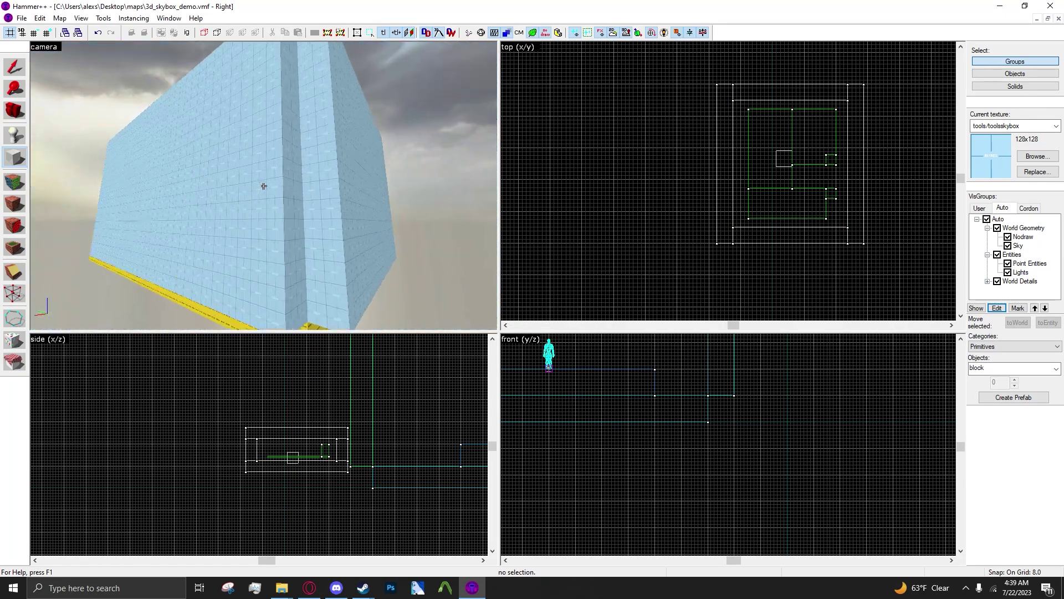
key("w")
key("s")
key("z")
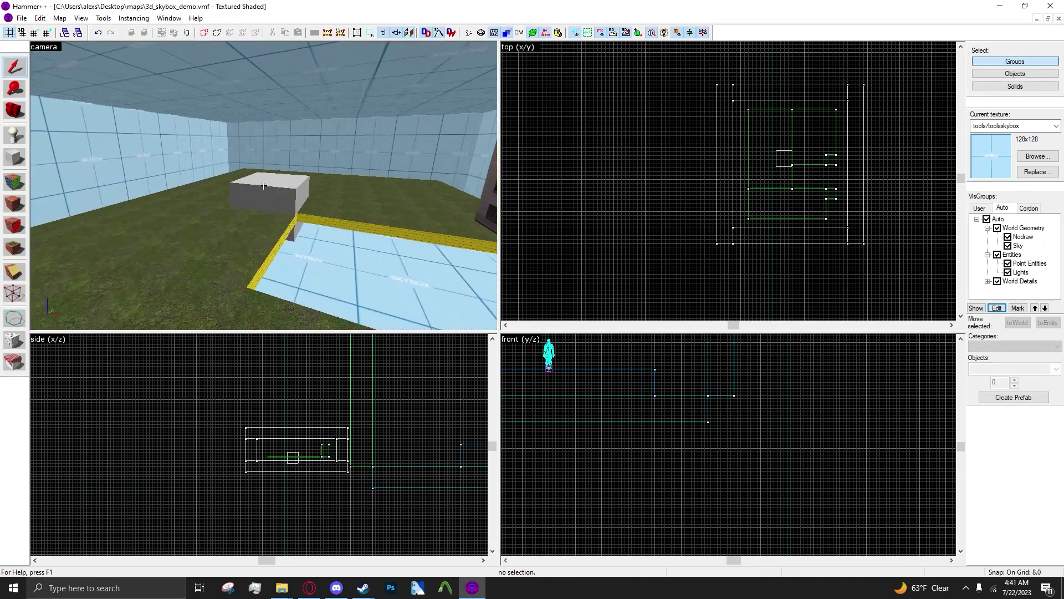
Set Fog Enable to Yes on the sky_camera and review its fog colour, fog direction and flags
double_click(264, 185)
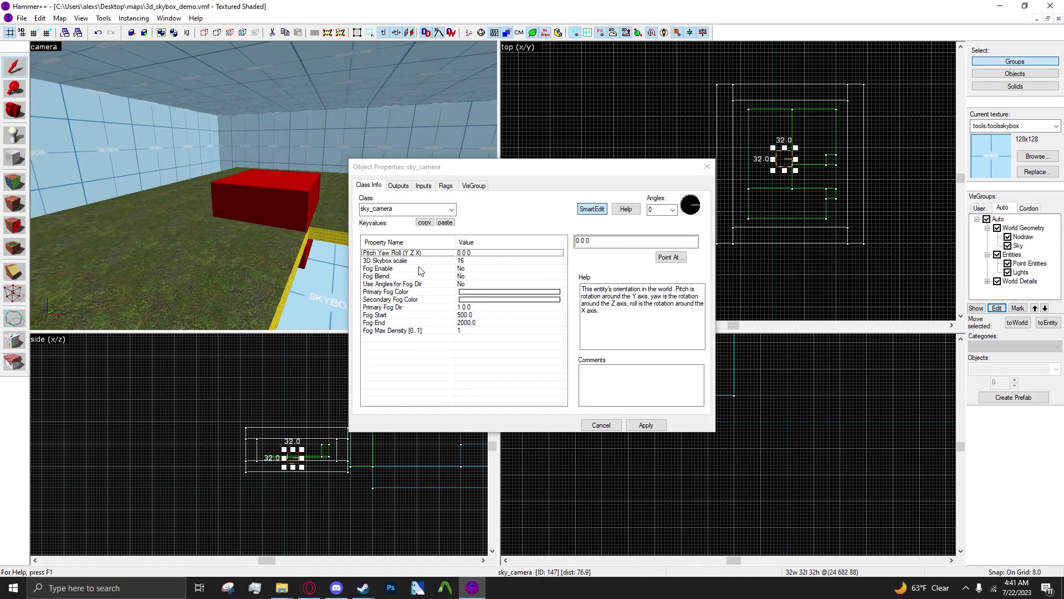
left_click(419, 269)
left_click(693, 240)
left_click(674, 258)
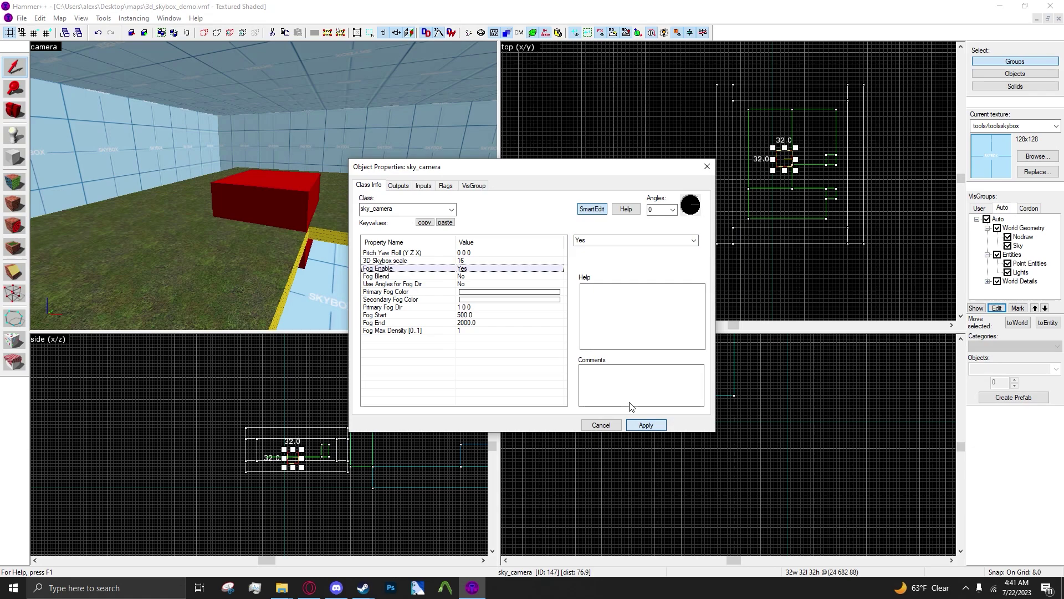
left_click(463, 292)
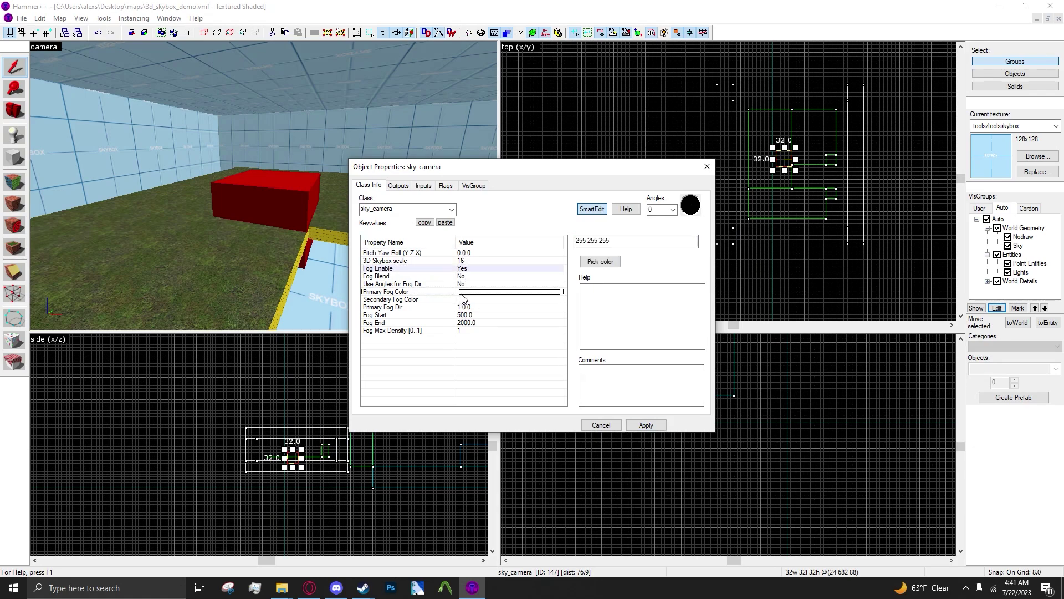
left_click(479, 307)
left_click(446, 185)
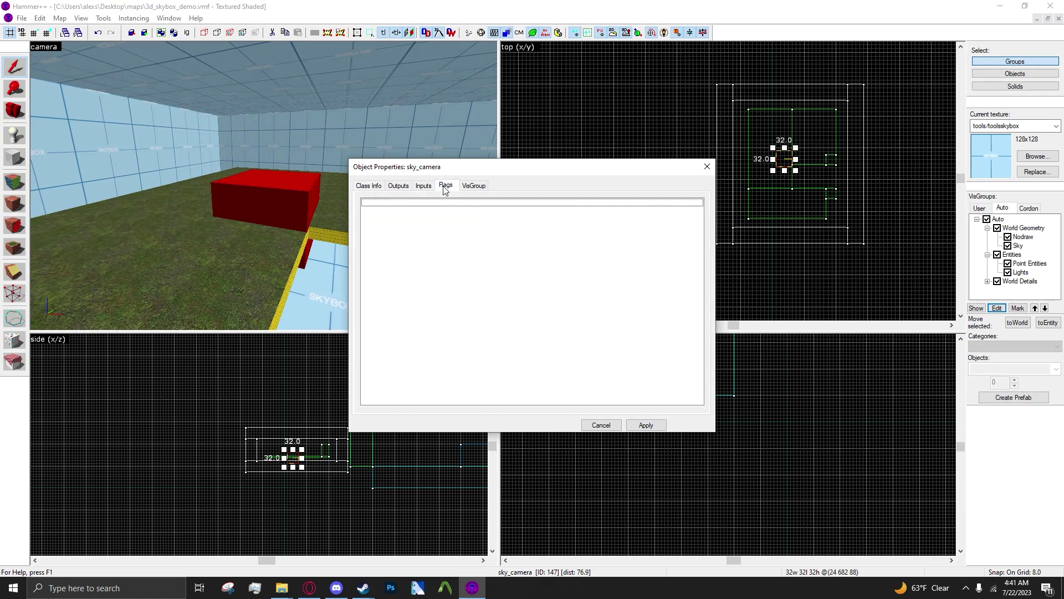
left_click(376, 189)
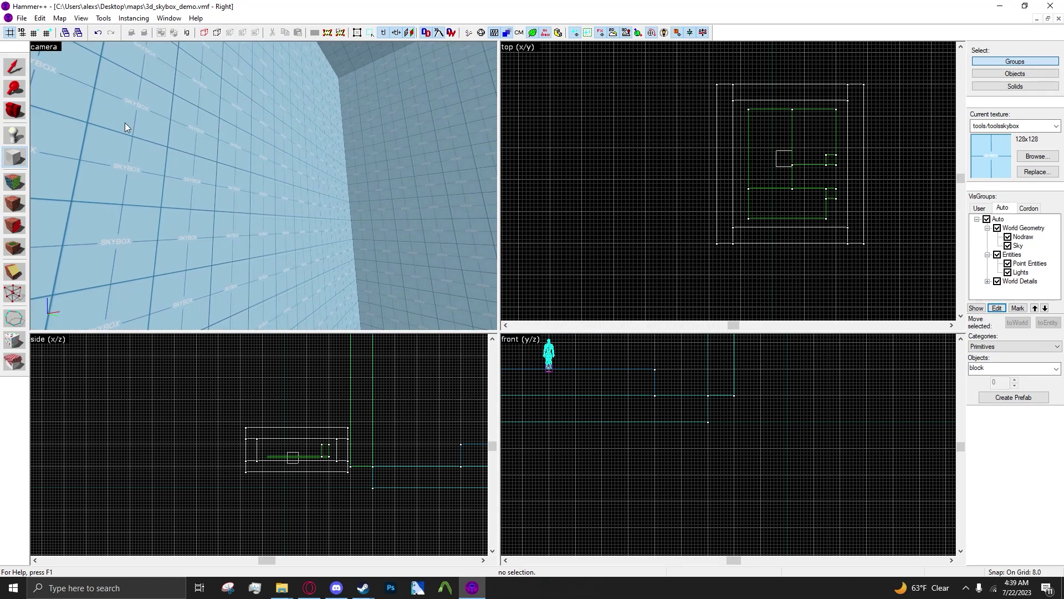
Examine where the skybox room and the main map sit relative to the map origin
left_click(14, 68)
key("z")
key("w")
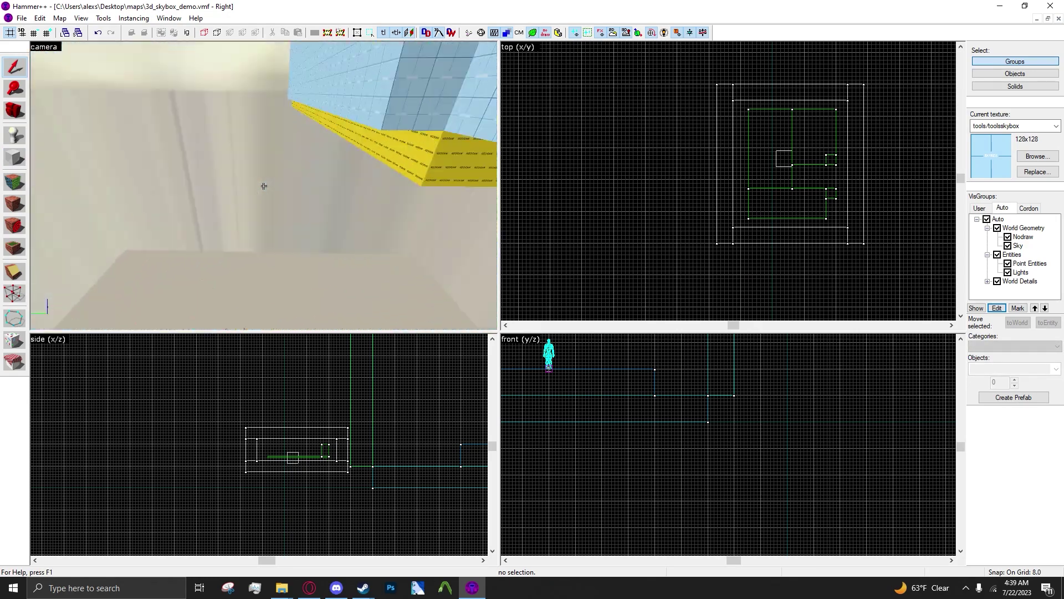
key("w")
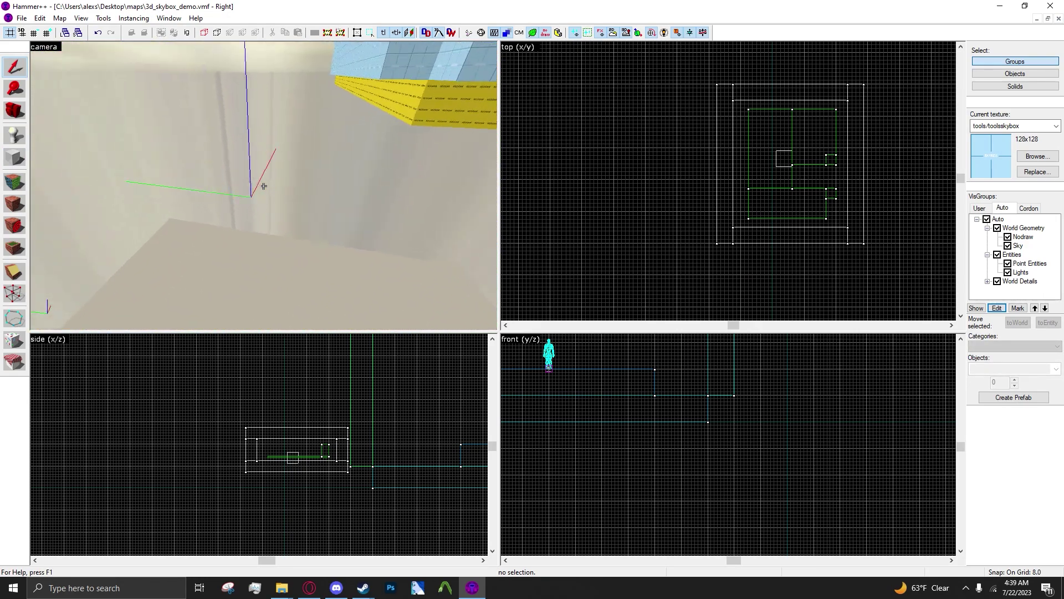
key("z")
scroll(269, 154, "down", 6)
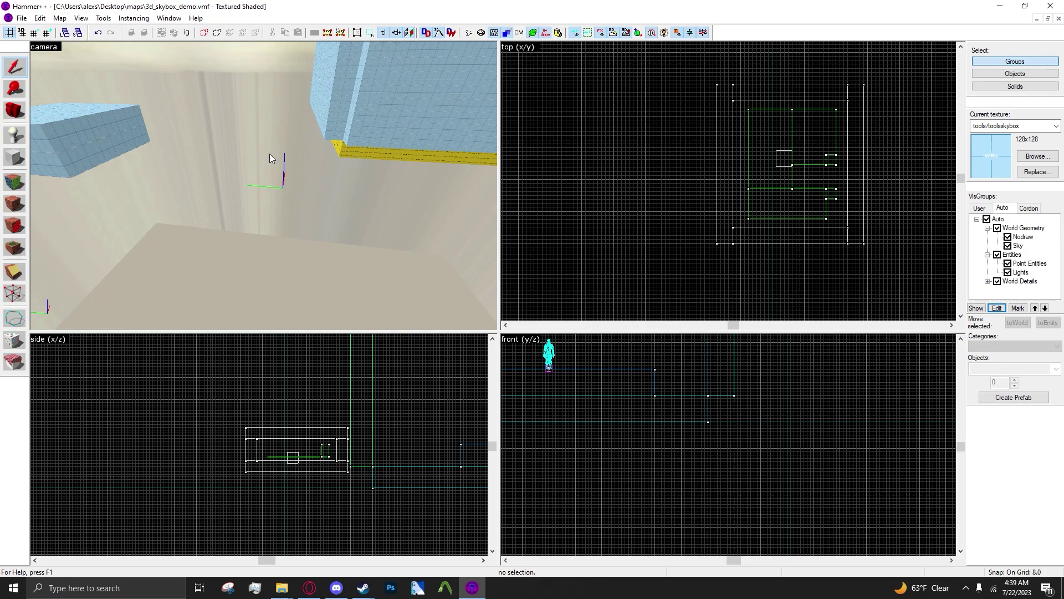
key("z")
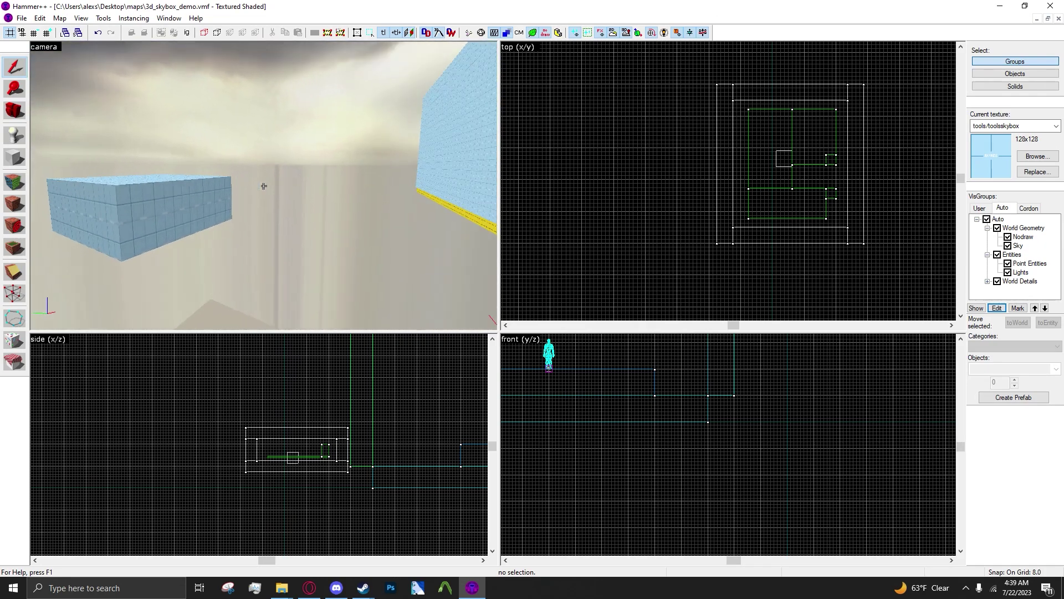
key("z")
key("z")
key("s")
key("z")
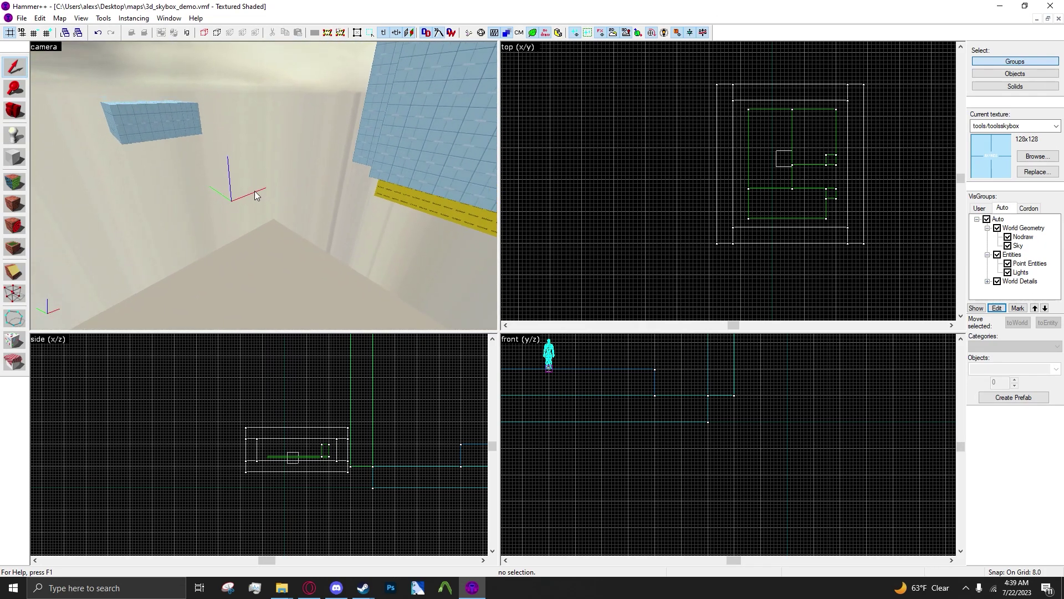
key("z")
key("w")
key("z")
Compile and launch the map with the Default expert configuration
key("F9")
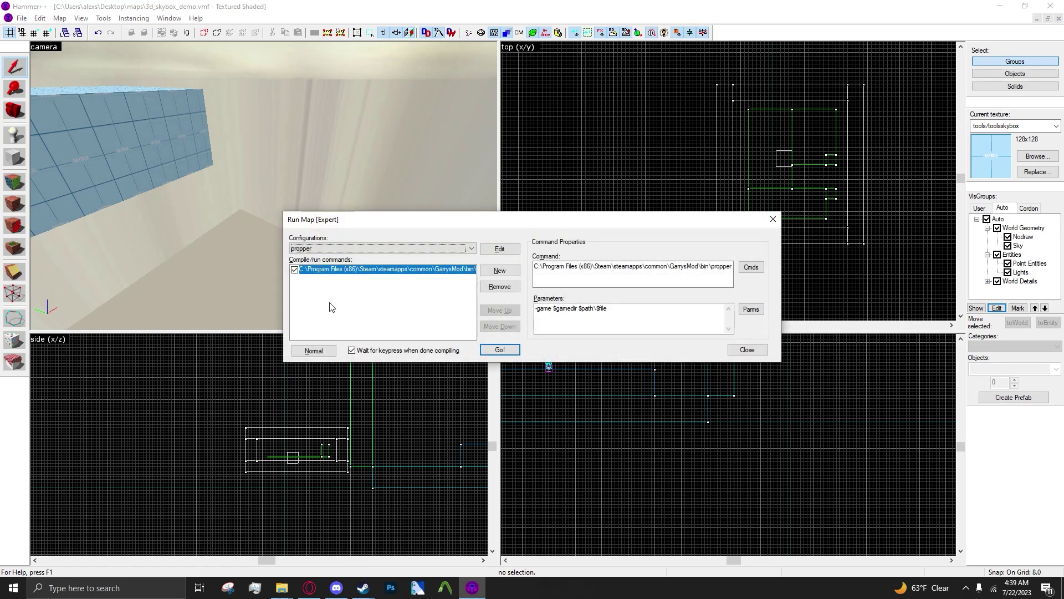
left_click(416, 250)
left_click(408, 256)
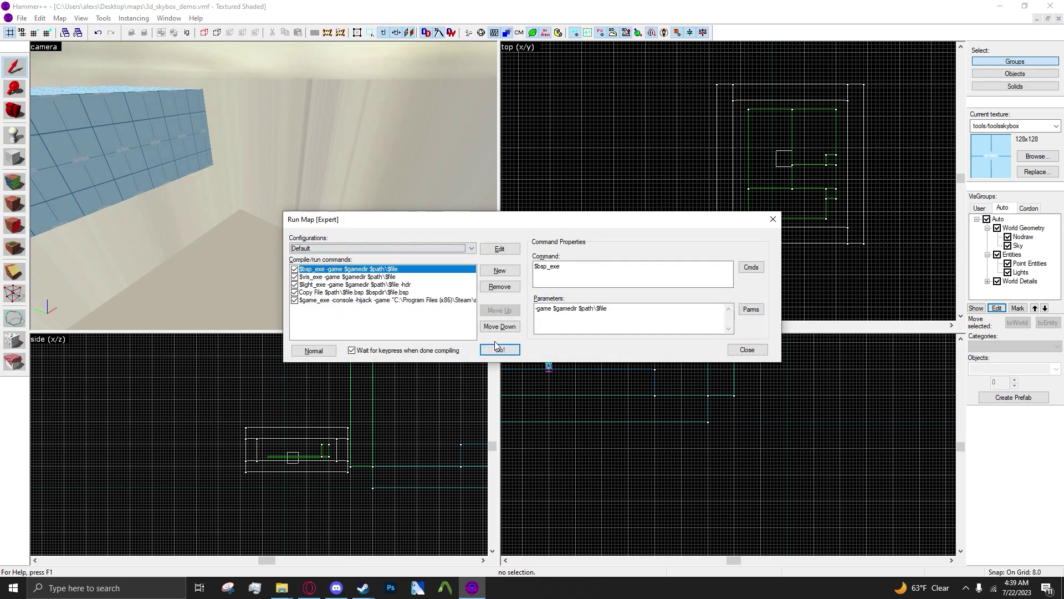
left_click(497, 347)
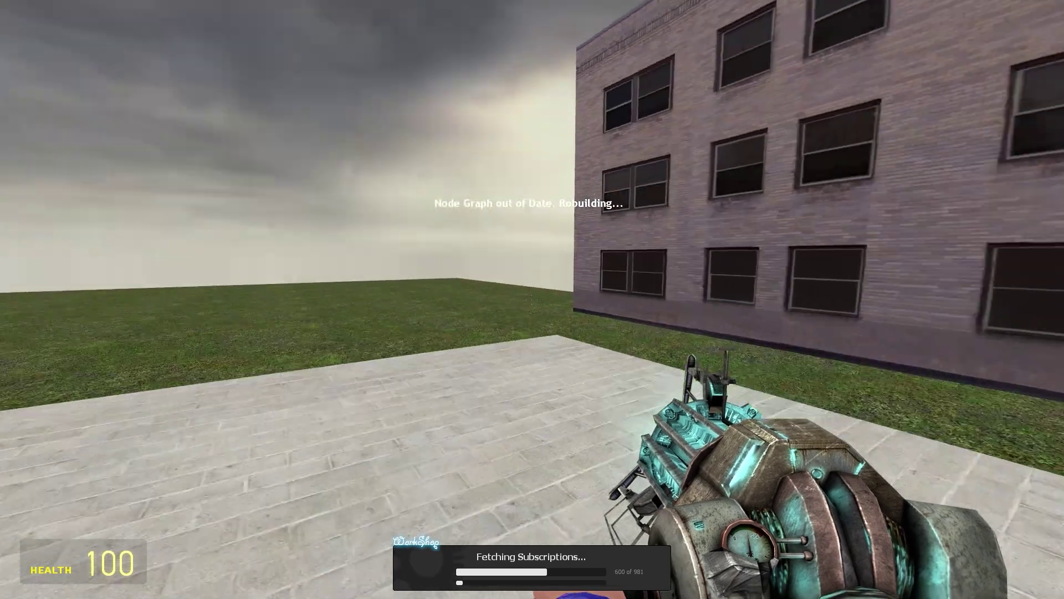
Switch to the crowbar and inspect the 3D skybox ground and building in the running game
key("1")
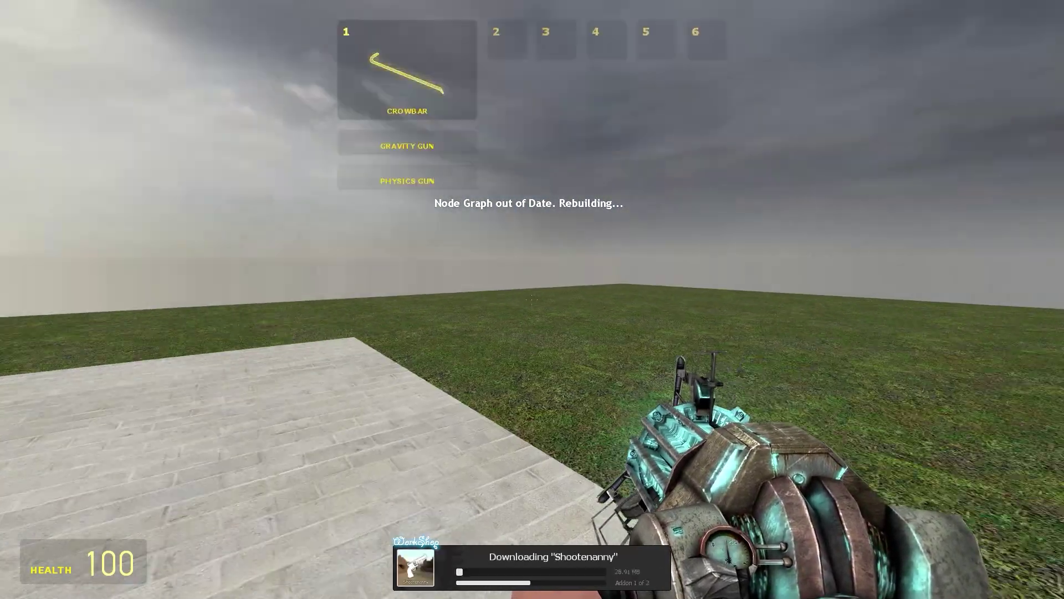
left_click(532, 300)
key("w")
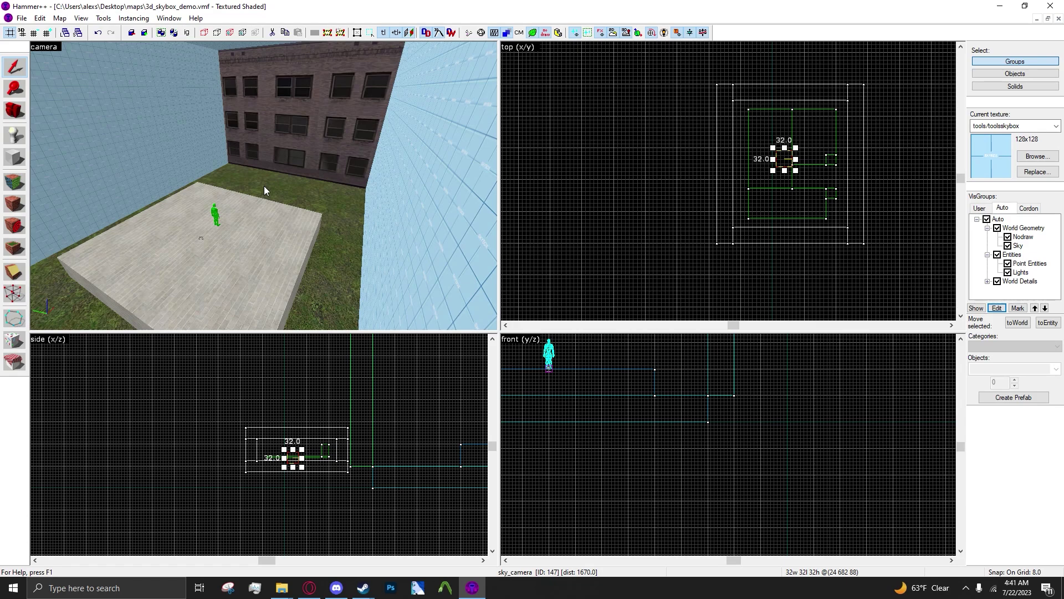
key("a")
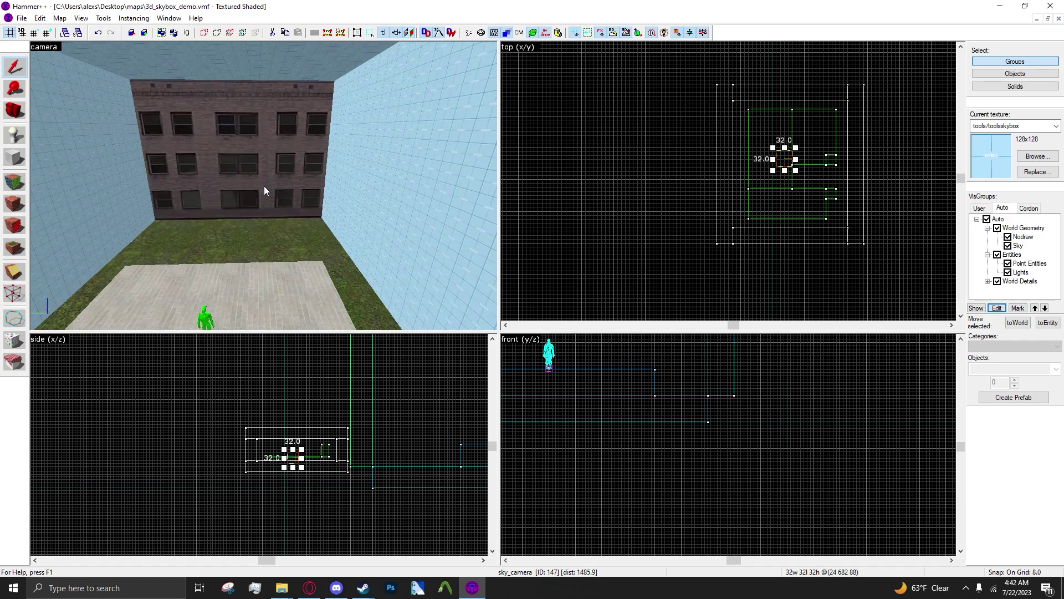